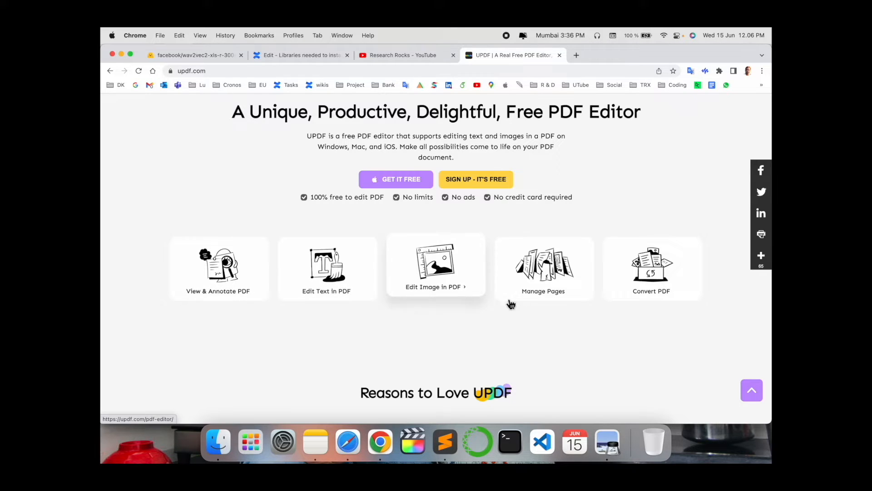
- Look through the UPDF homepage for its editing features, other products, user reviews and supported platforms
scroll(541, 301, "down", 2)
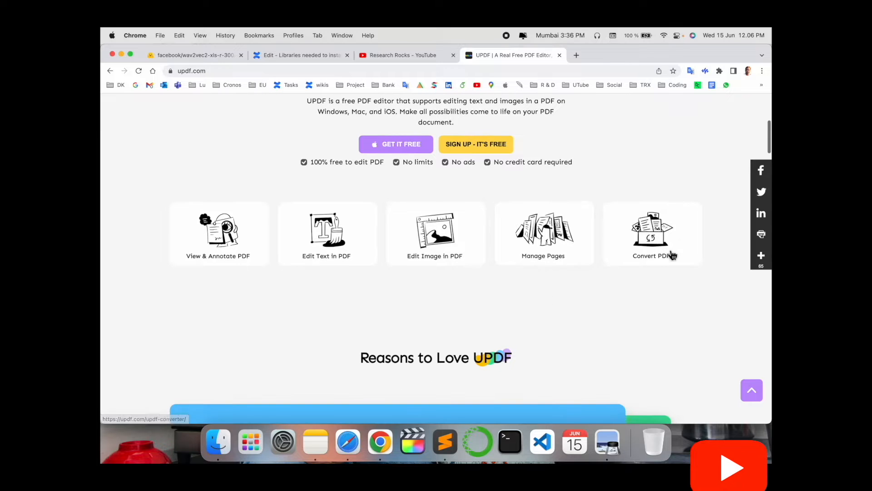
scroll(636, 276, "down", 8)
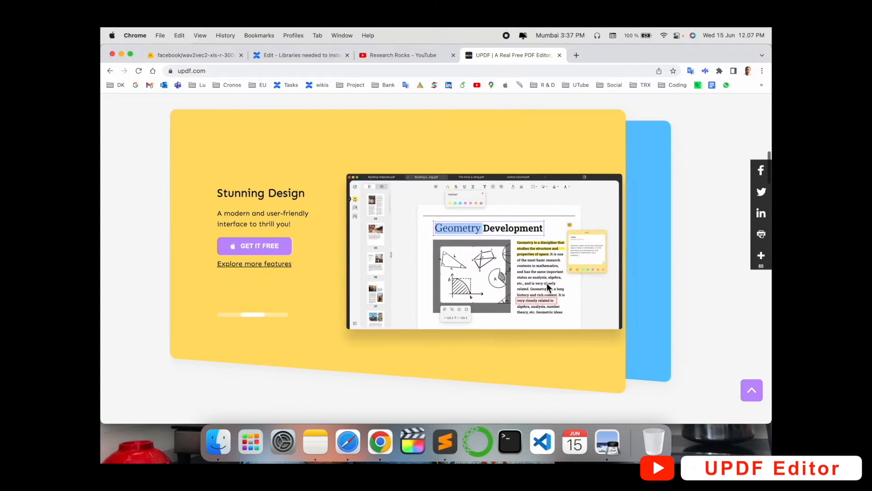
scroll(452, 296, "down", 5)
scroll(452, 297, "down", 3)
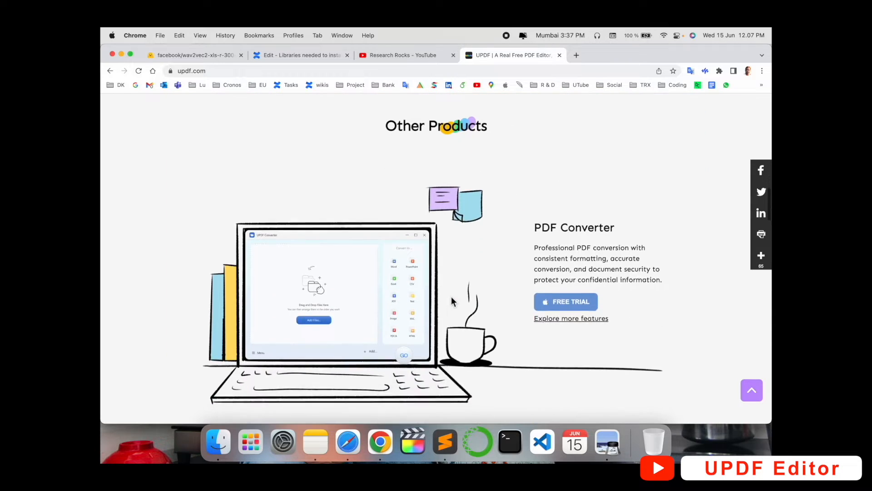
scroll(198, 209, "down", 8)
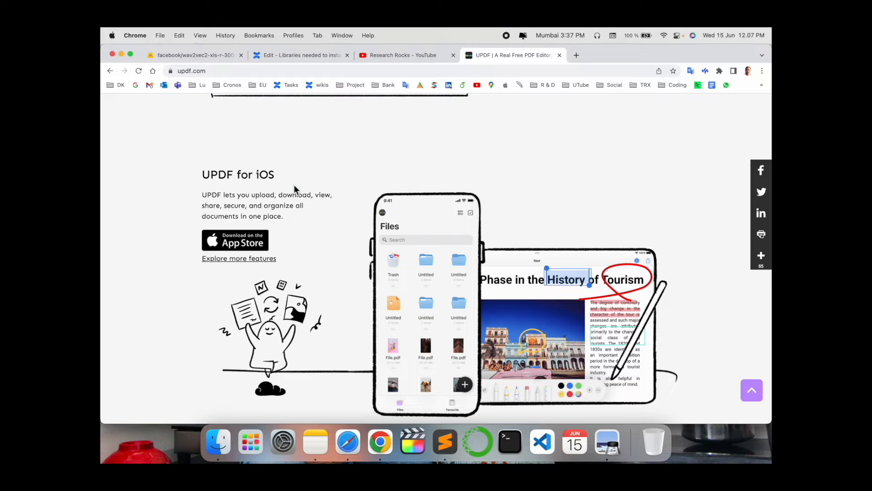
scroll(293, 185, "down", 12)
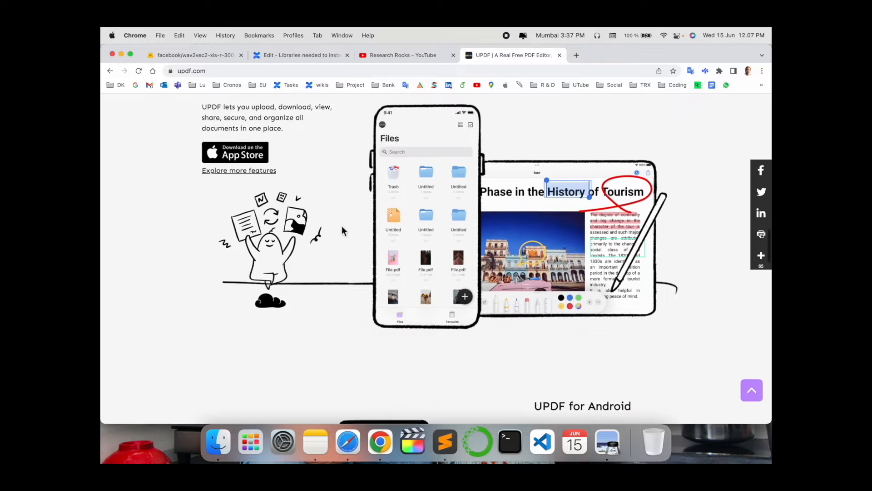
scroll(644, 282, "down", 15)
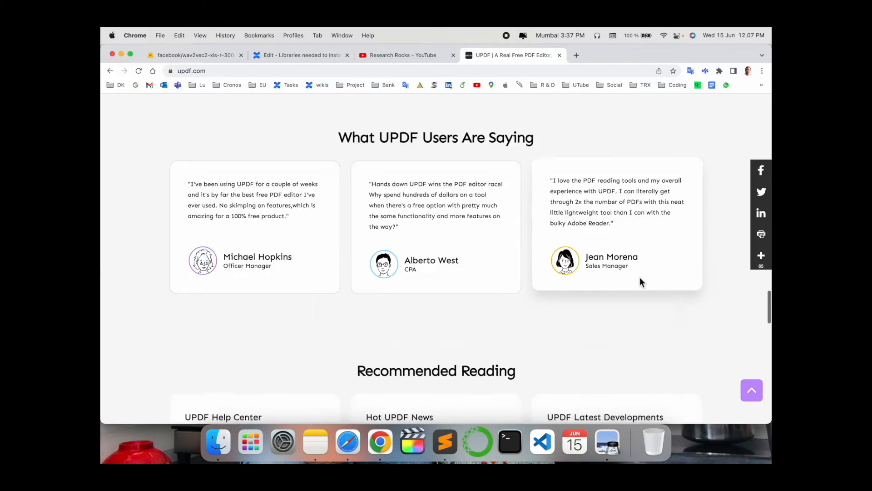
scroll(640, 277, "down", 4)
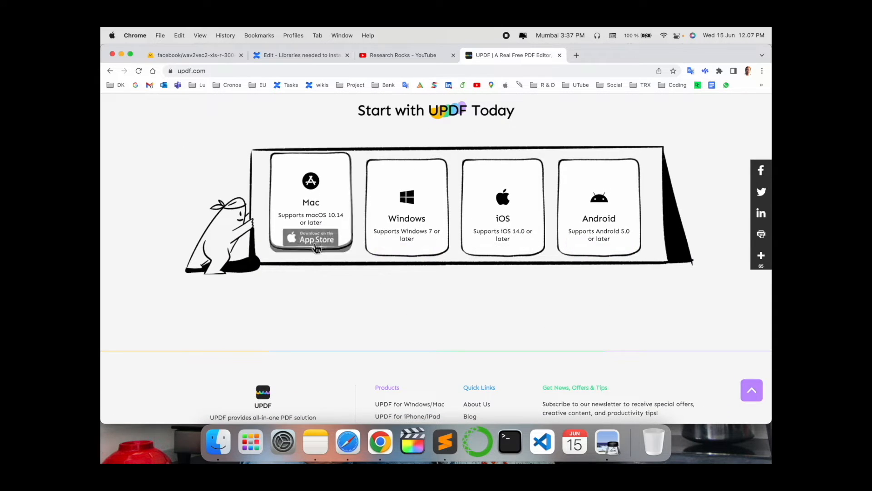
scroll(479, 332, "down", 5)
scroll(476, 335, "up", 13)
scroll(476, 336, "up", 20)
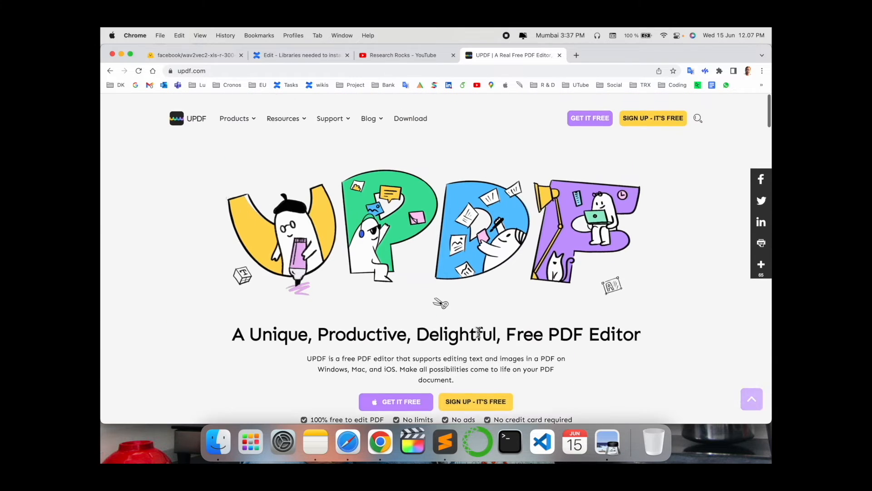
scroll(468, 338, "down", 3)
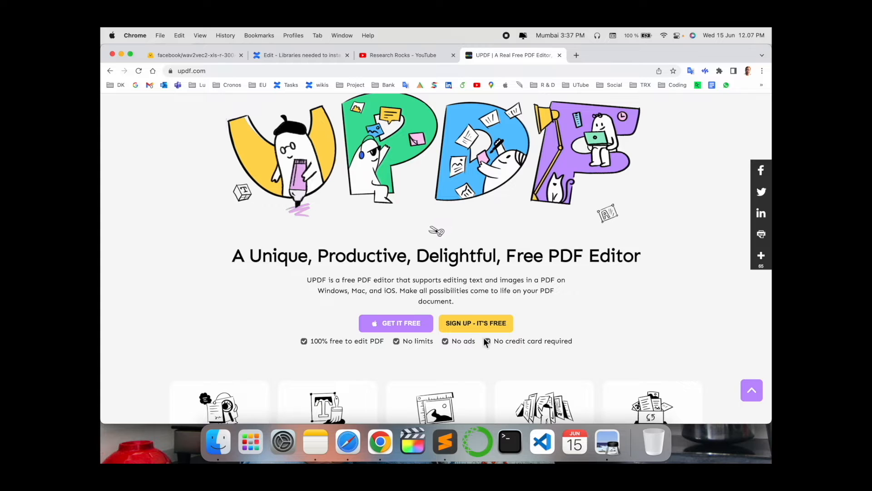
- Sign up for UPDF on its website using a Google account
scroll(466, 340, "up", 3)
left_click(655, 111)
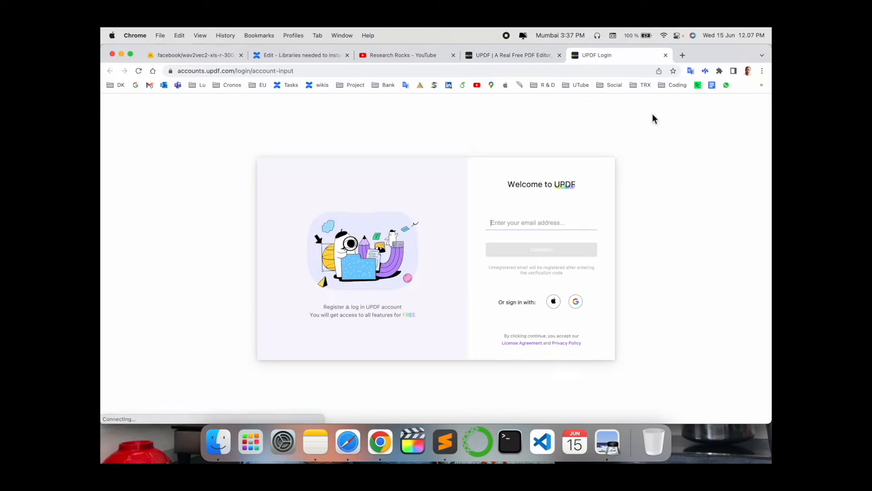
left_click(576, 302)
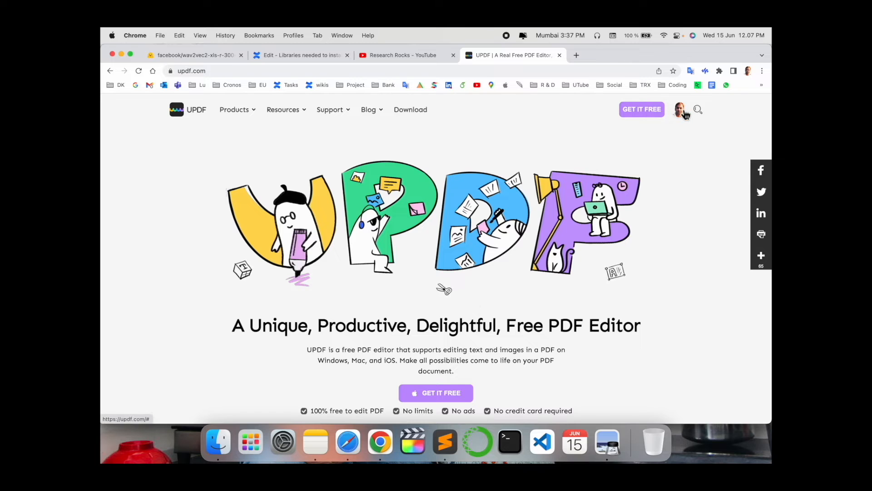
left_click(681, 115)
left_click(666, 55)
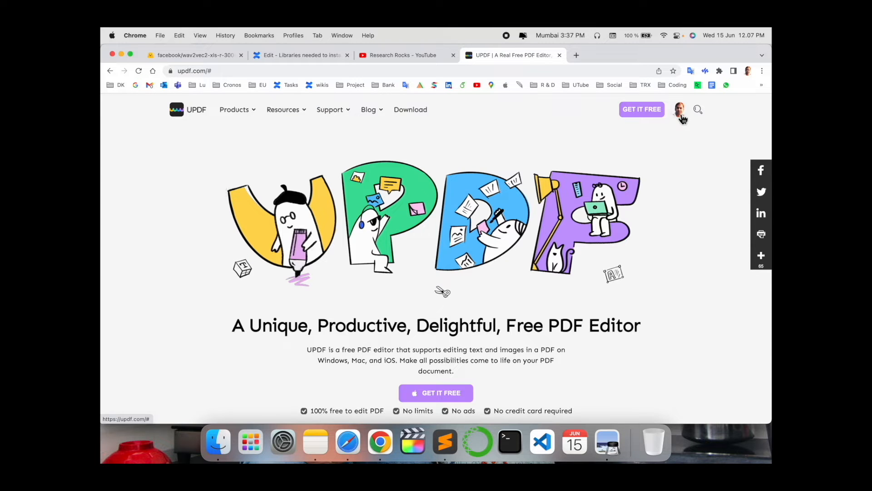
- Go from the UPDF website to its listing in the Mac App Store and launch the UPDF app
scroll(493, 305, "down", 5)
left_click(448, 269)
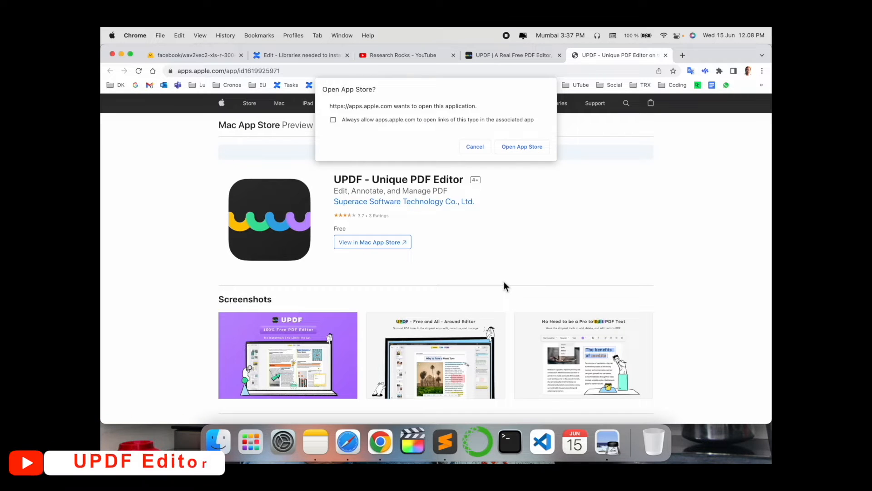
left_click(520, 148)
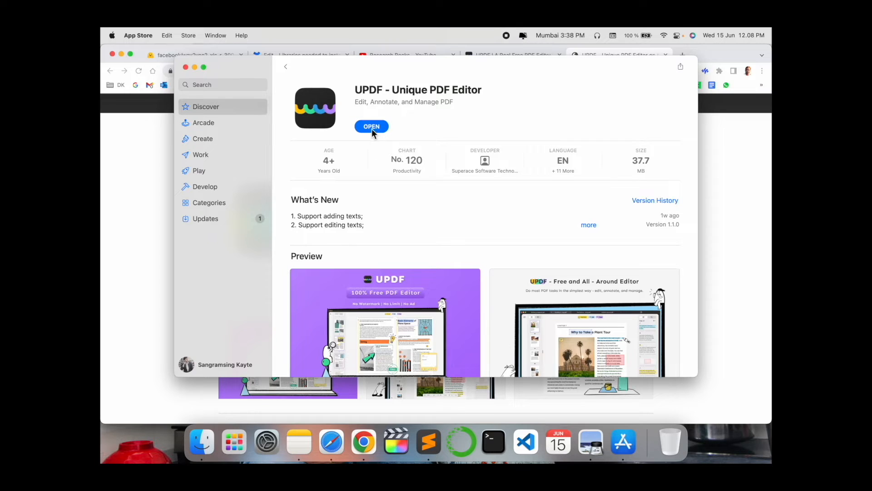
left_click(371, 127)
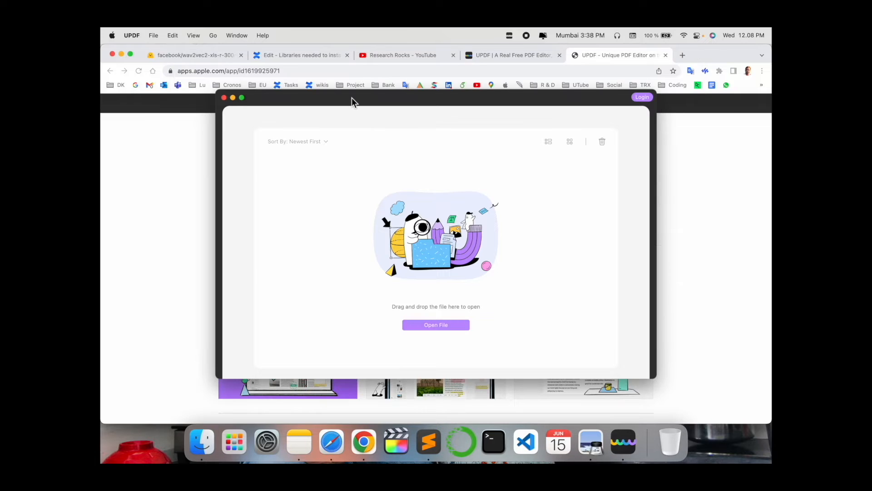
- Maximize the UPDF window and log in with the Google account
double_click(352, 97)
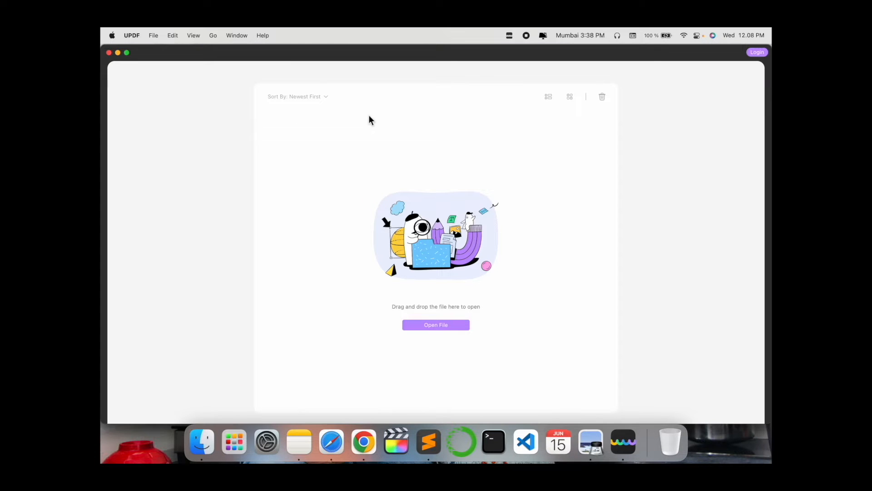
left_click(757, 54)
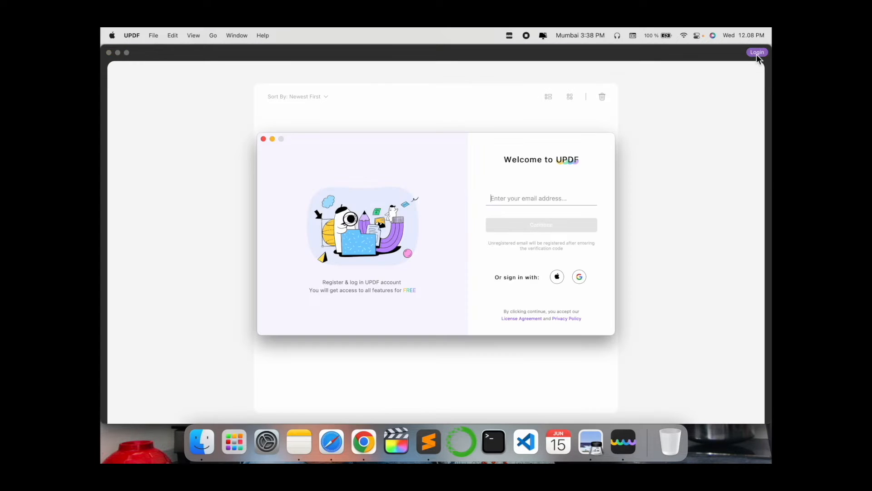
left_click(580, 279)
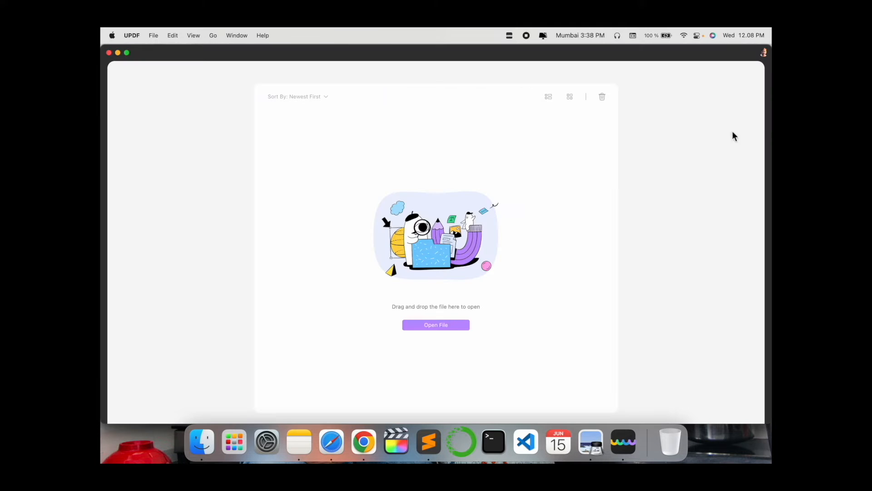
- Open the PDF on building information modeling from the file picker
left_click(456, 326)
left_click(298, 147)
double_click(344, 150)
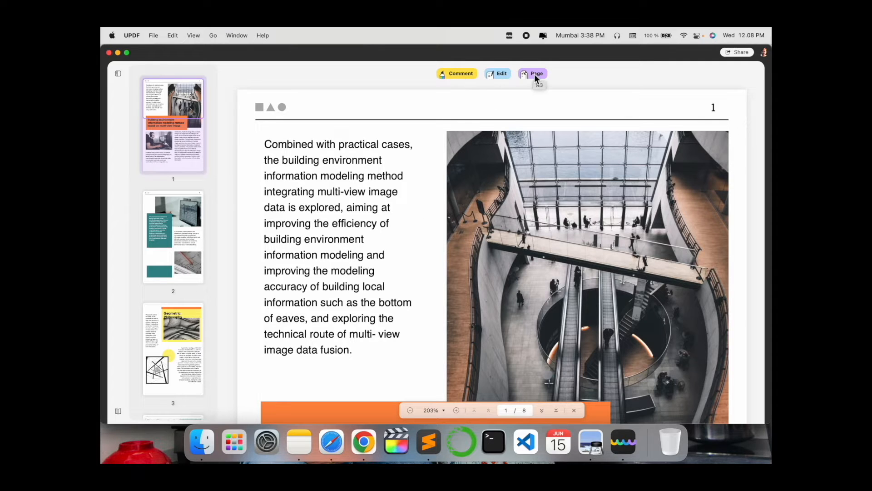
- Strike through "data is explored, aiming at improving the efficiency of" in the first paragraph of page 1
left_click(458, 74)
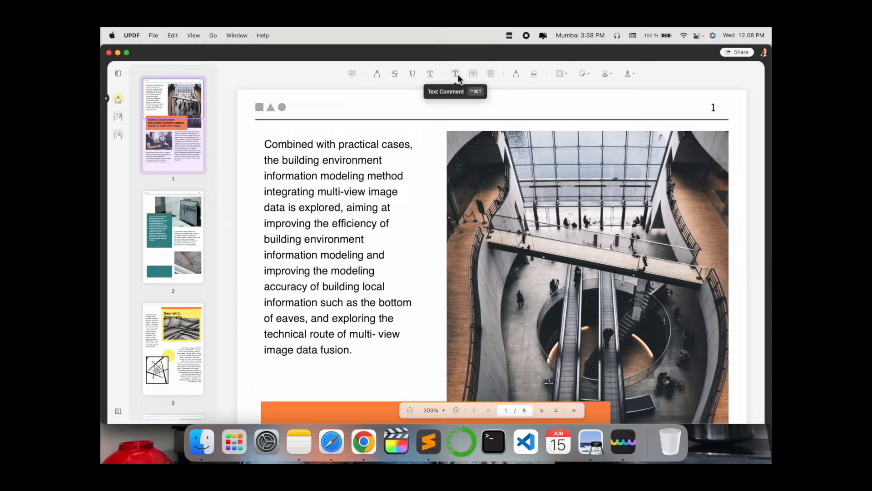
left_click(394, 76)
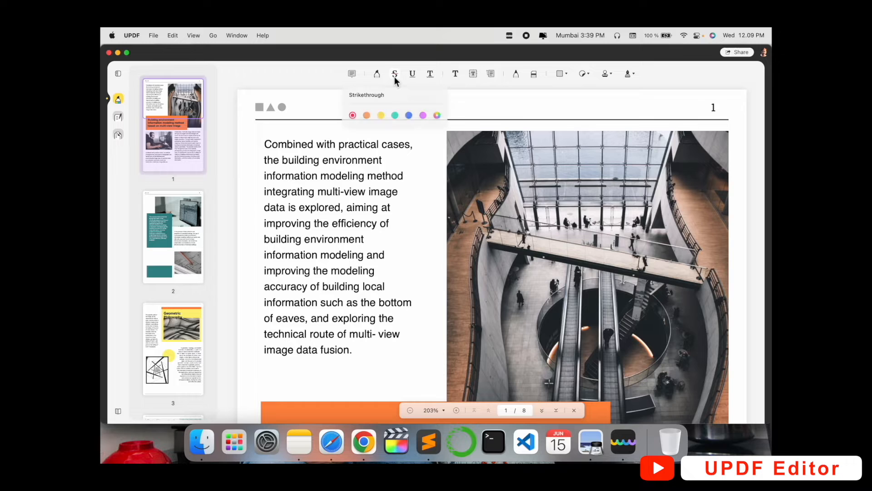
left_click(367, 116)
left_click_drag(267, 210, 403, 207)
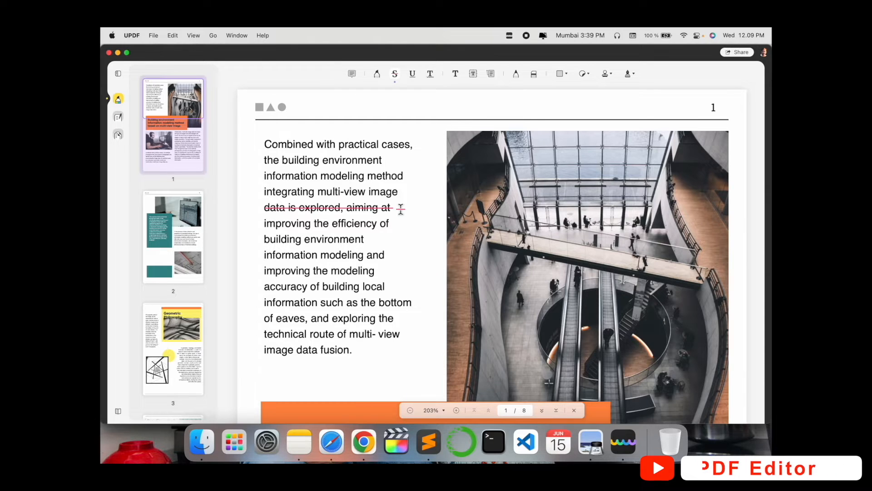
left_click_drag(264, 224, 373, 227)
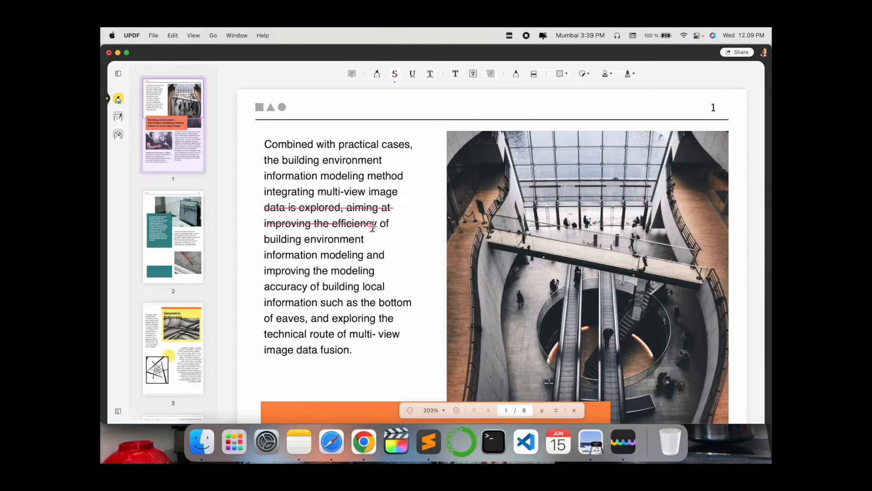
- Underline "building environment", "improving the modeling" and "of eaves, and exploring the" in green in the first paragraph
left_click(411, 74)
left_click_drag(268, 318, 390, 315)
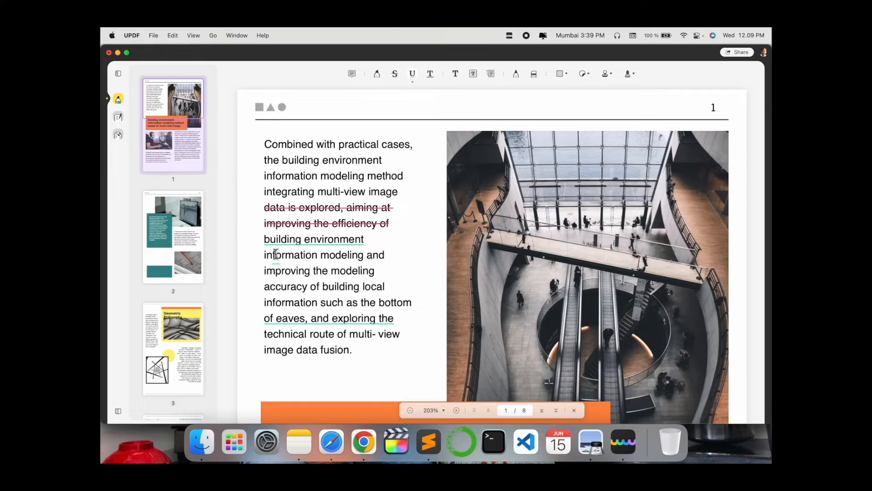
left_click_drag(269, 272, 377, 271)
- Mark the lines ending in "such as the bottom" and "route of multi- view" with blue squiggly underlines
left_click(431, 75)
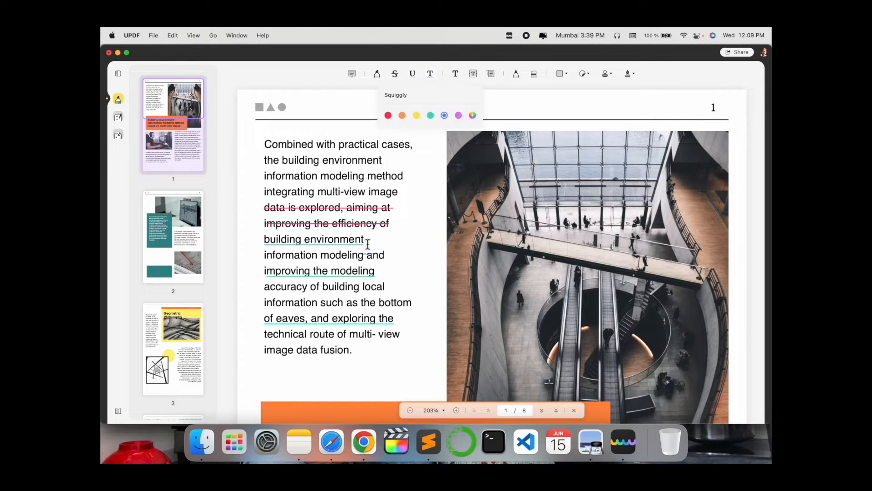
left_click_drag(295, 299, 457, 298)
left_click_drag(272, 337, 404, 334)
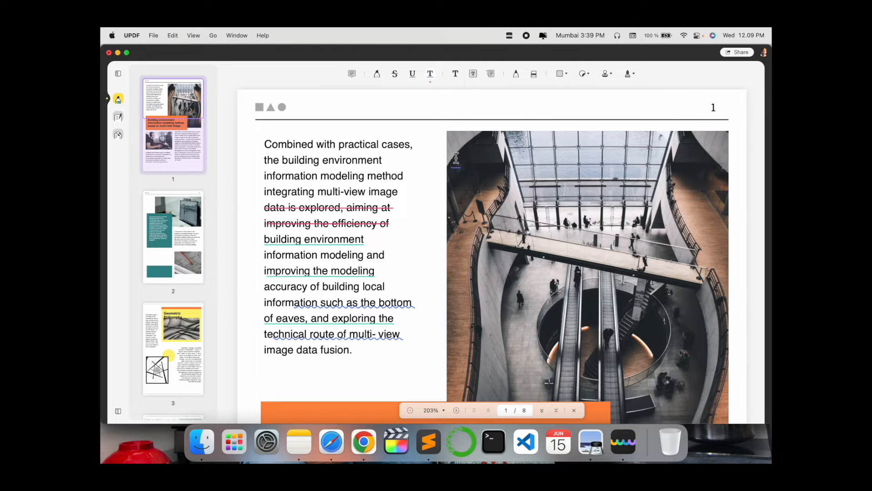
- Try to add a text box over the line "information modeling method" in the first paragraph
left_click(472, 74)
left_click_drag(260, 167, 409, 187)
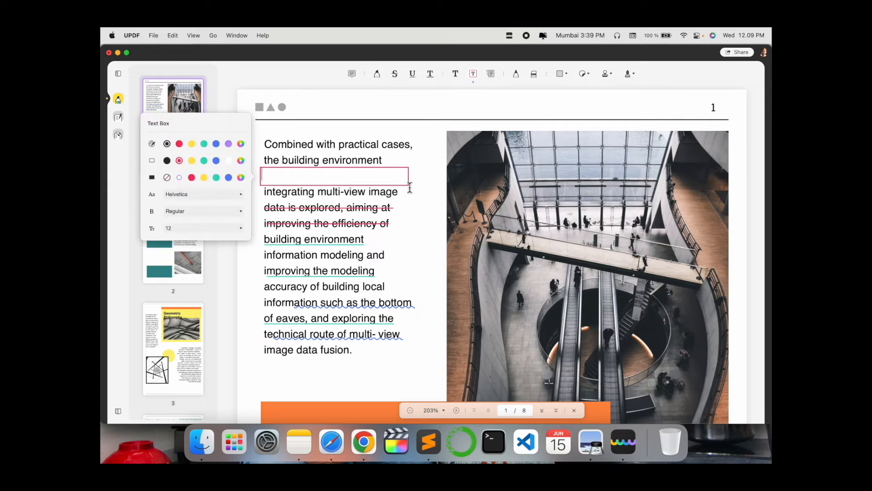
left_click(325, 220)
left_click(470, 77)
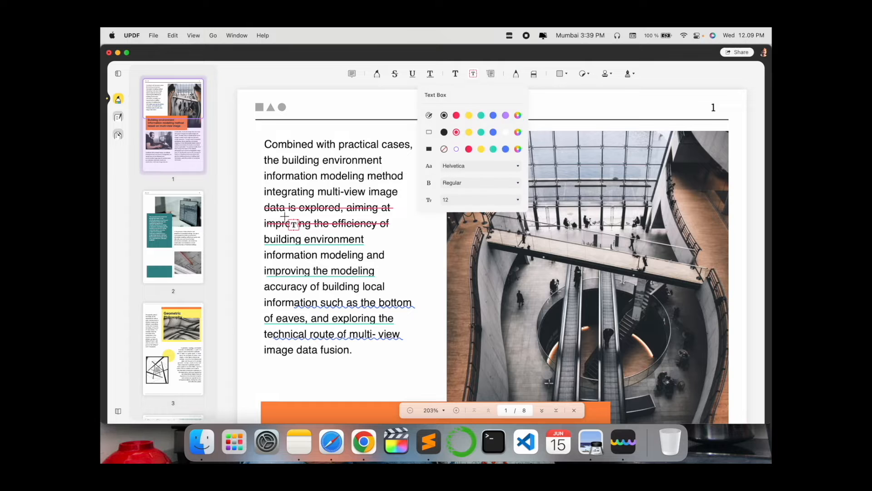
left_click(154, 36)
left_click(169, 122)
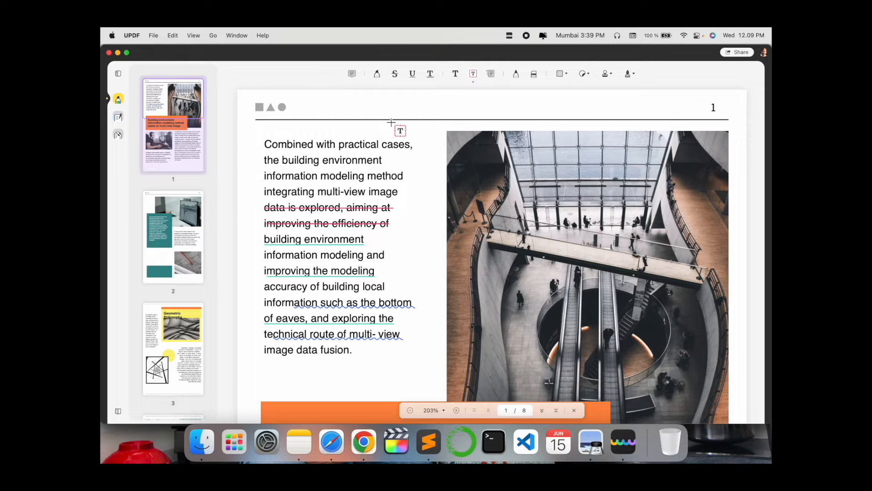
- Switch the document to edit mode and try selecting the text and image blocks on page 1
left_click(119, 118)
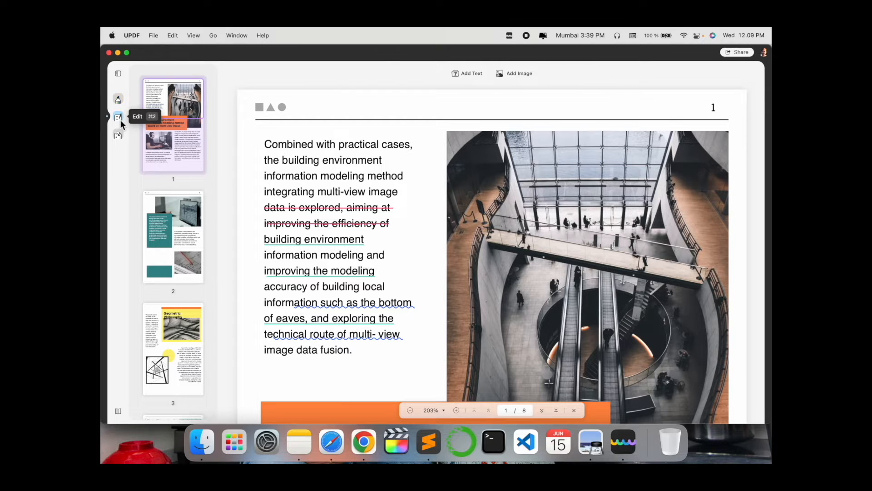
left_click(282, 149)
left_click(425, 221)
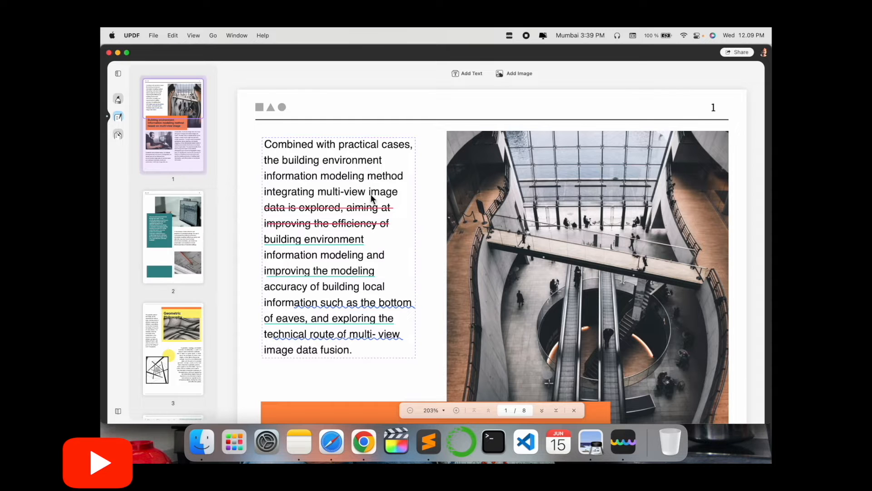
left_click(332, 192)
scroll(408, 235, "down", 10)
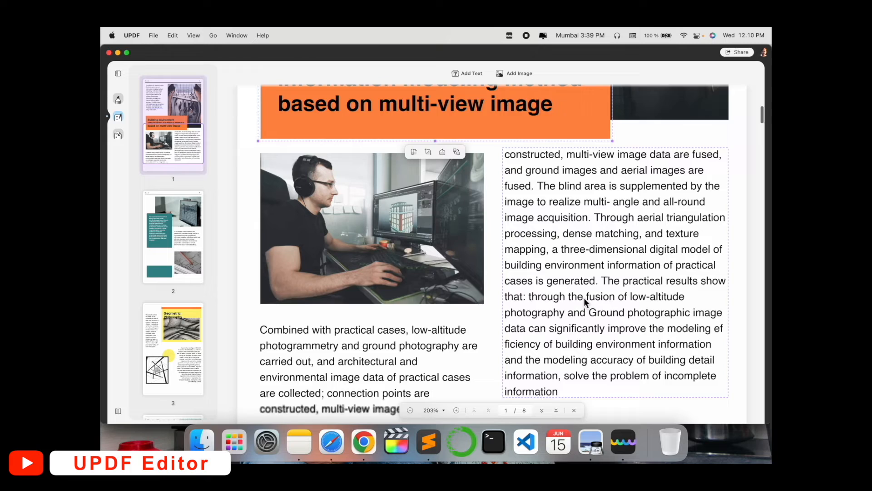
scroll(586, 299, "down", 2)
left_click(596, 225)
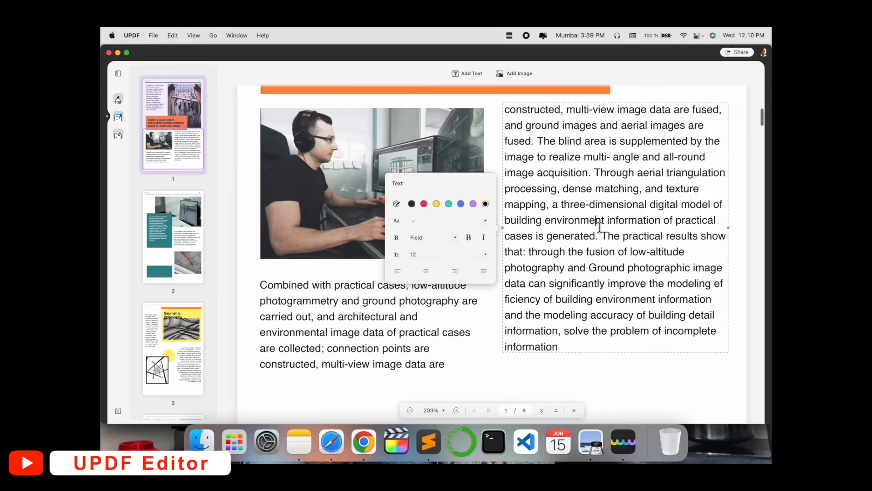
left_click(307, 304)
- Insert "Hello I am the Research Rocks and you are the see of UPDF" at the start of the first paragraph on page 1
scroll(384, 284, "up", 10)
left_click(287, 163)
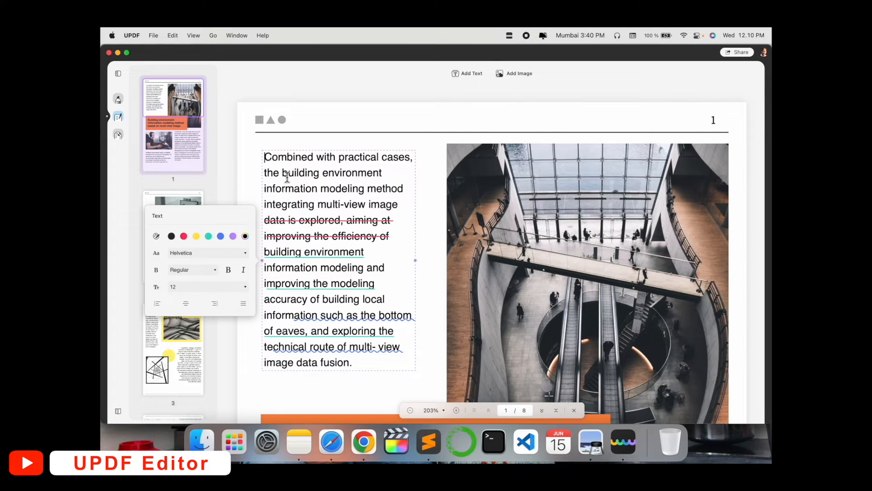
type("Hello I am th")
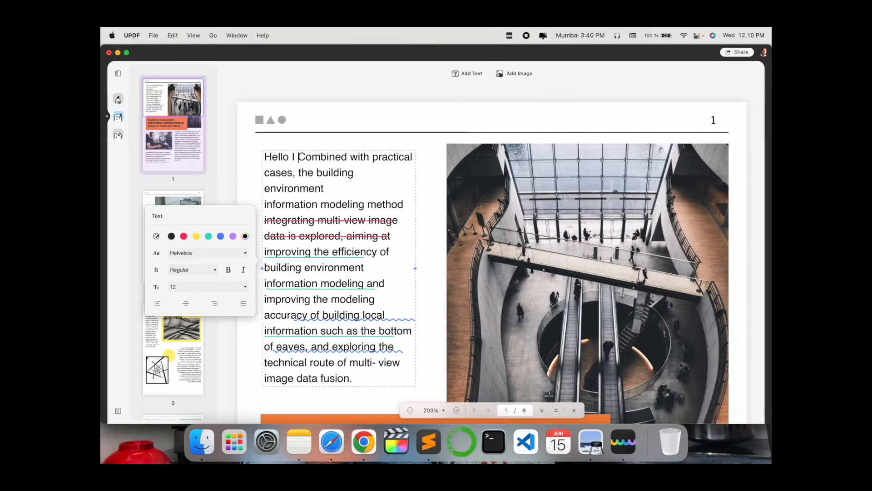
type("e Resear")
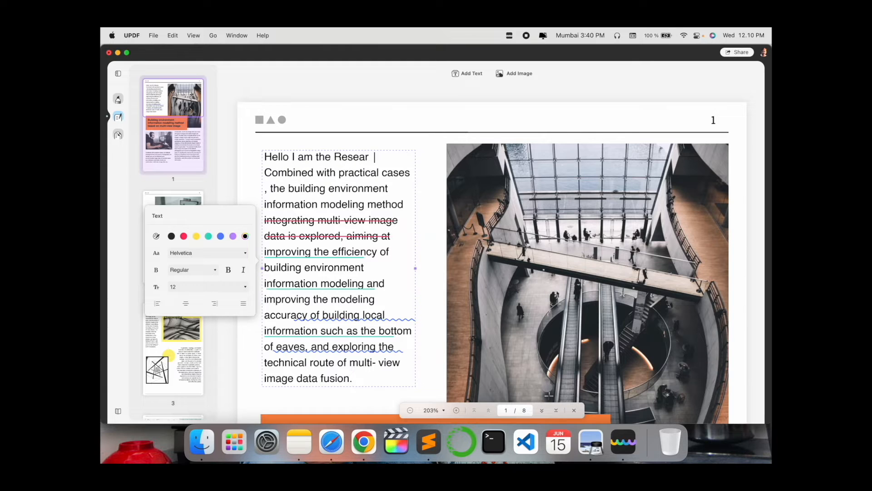
type("ch Rocks and you")
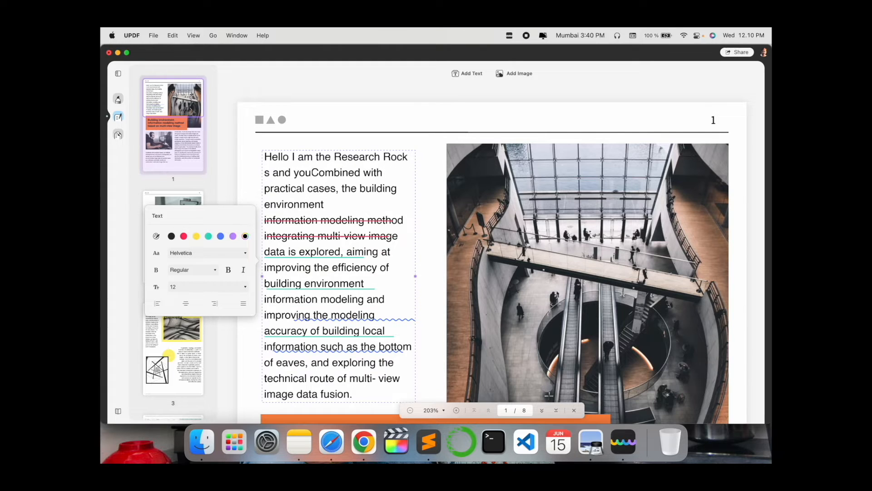
type(" are the ")
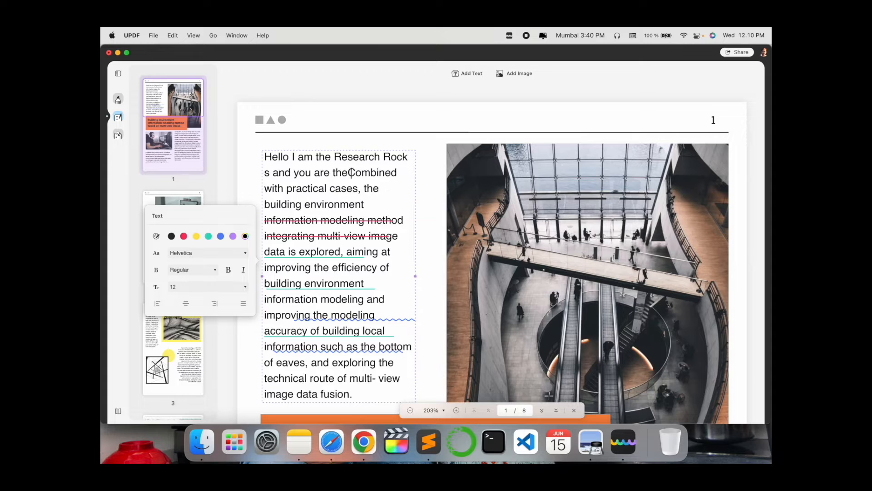
type("see of UPDF")
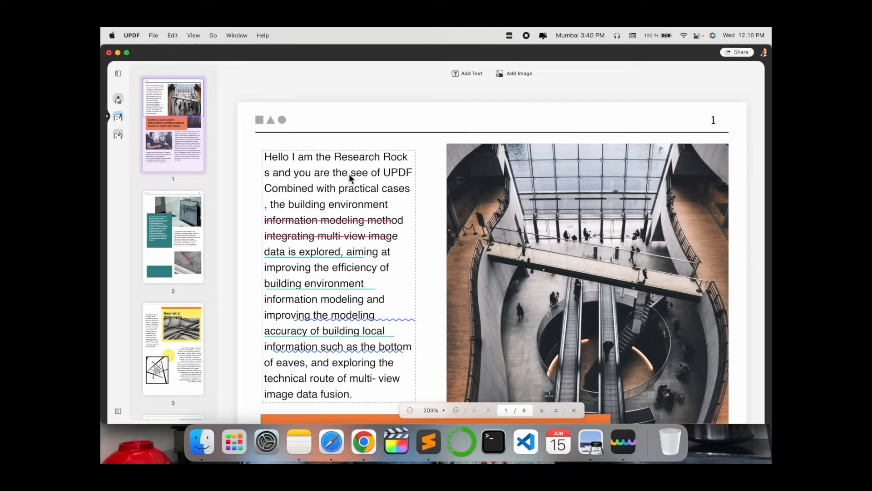
- Colour the sentence "Hello I am the Research Rocks and you are the see of UPDF" red
left_click(278, 159)
left_click_drag(268, 159, 417, 172)
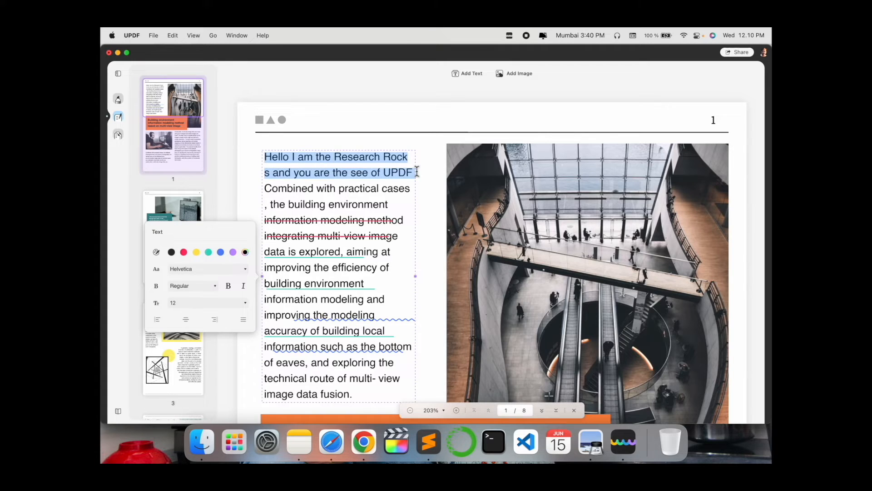
left_click(364, 180)
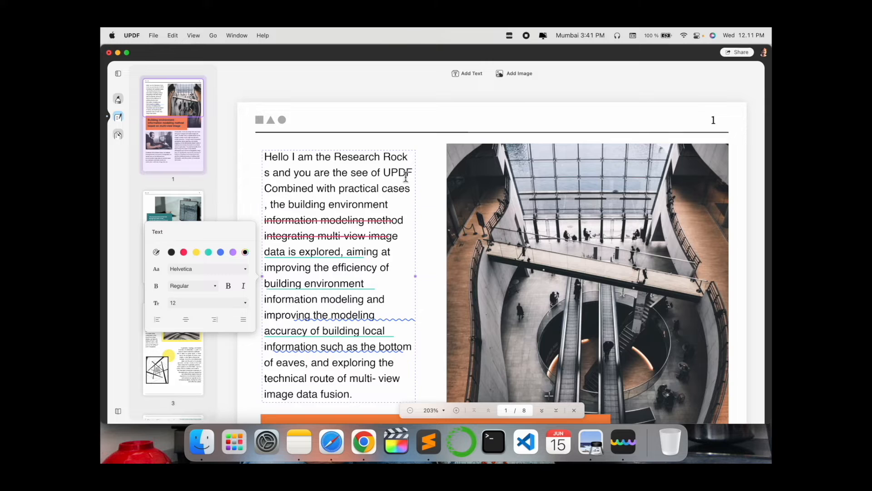
left_click_drag(414, 175, 253, 163)
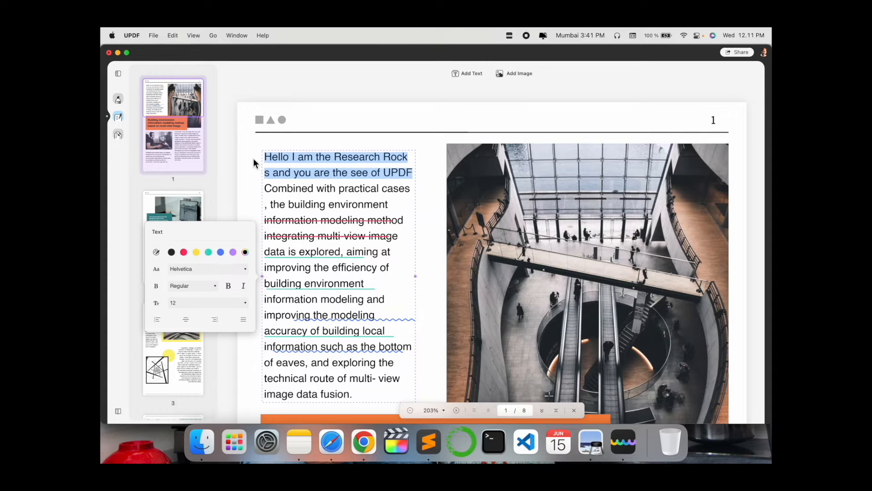
left_click(184, 253)
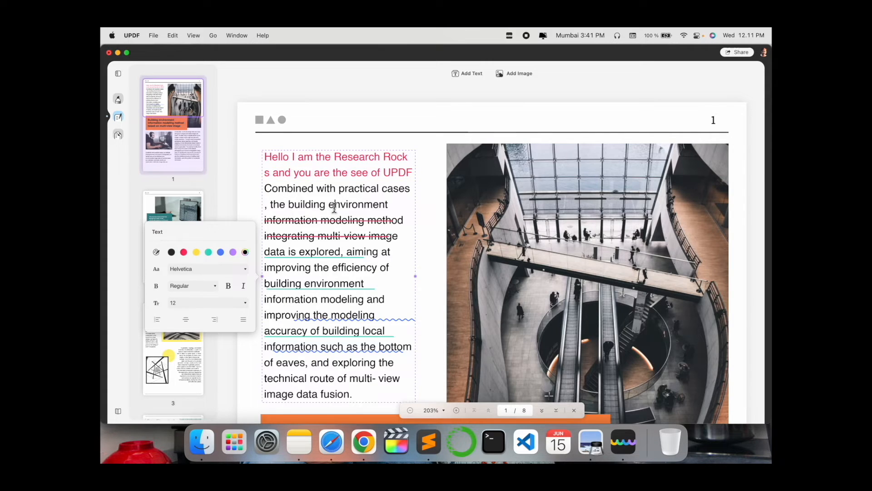
- Colour the first paragraph's closing words "technical route of multi- view image data fusion." red
scroll(339, 205, "down", 5)
left_click_drag(353, 271, 262, 263)
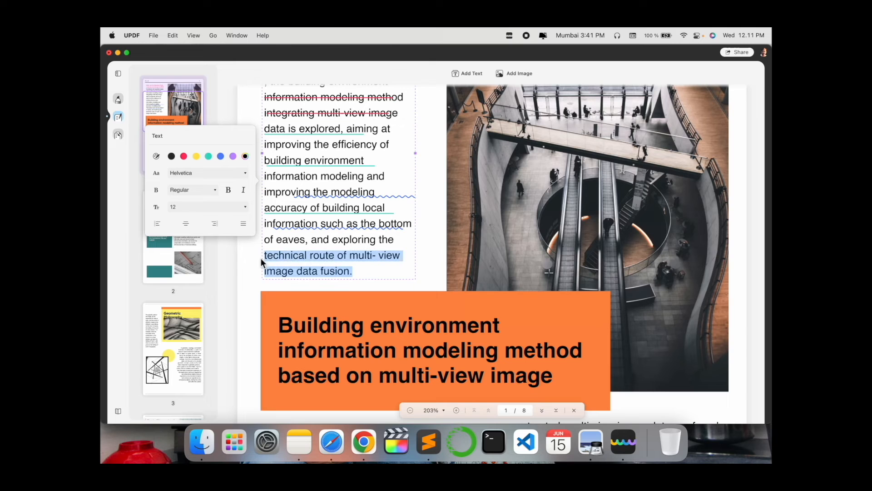
left_click(184, 156)
left_click(347, 255)
- Replace the orange title banner on page 1 with "b copy.png" from the LOGO folder inside the Desktop's YouTube folder
scroll(454, 295, "down", 3)
left_click(364, 245)
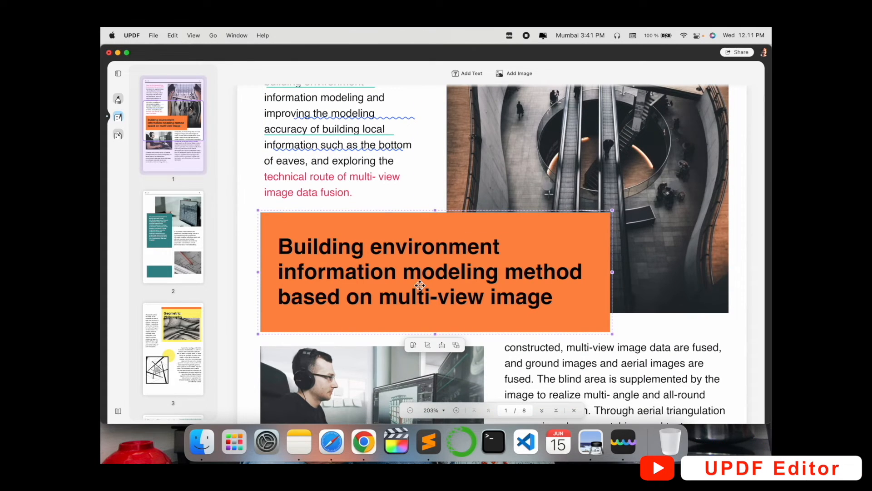
double_click(420, 285)
left_click(287, 168)
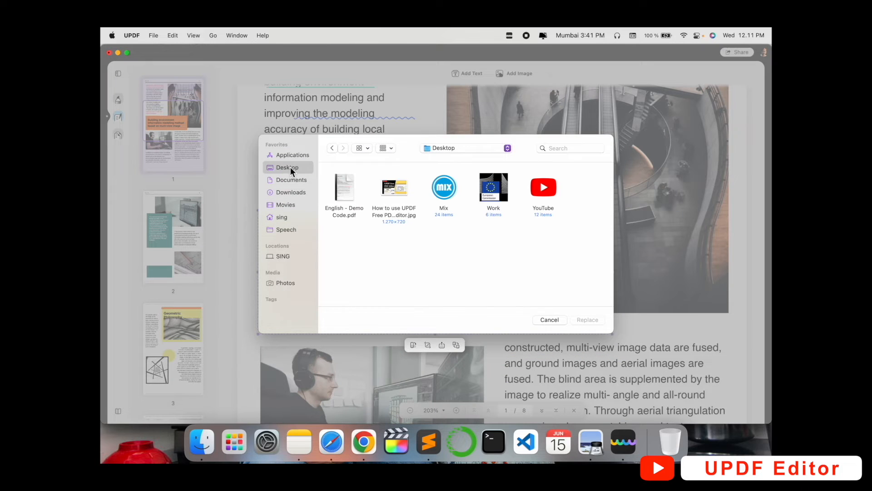
double_click(536, 191)
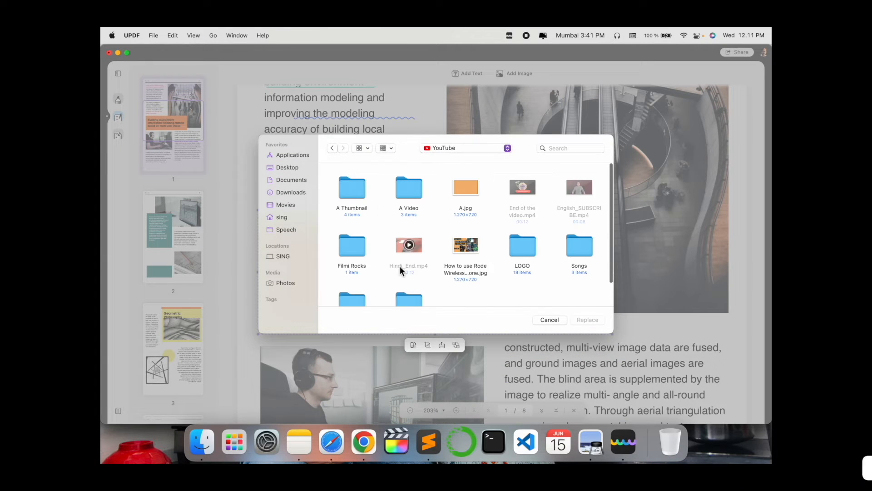
double_click(523, 248)
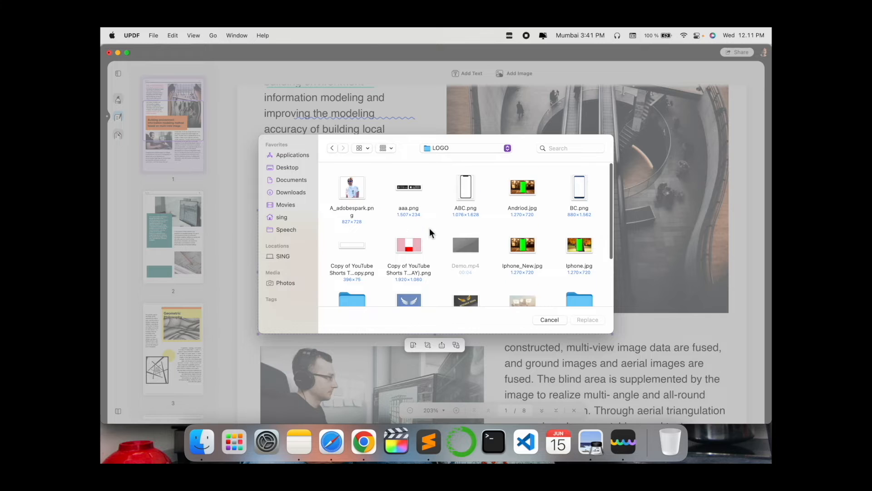
scroll(430, 233, "down", 3)
double_click(349, 217)
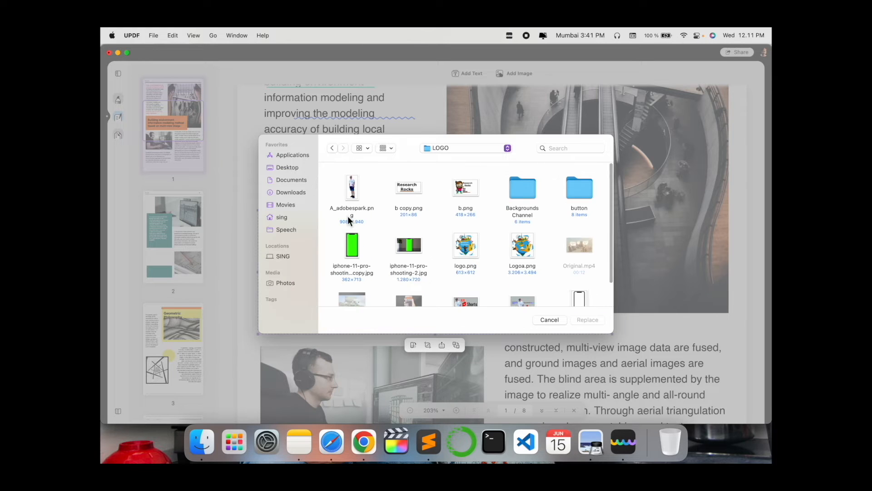
double_click(416, 186)
left_click(544, 337)
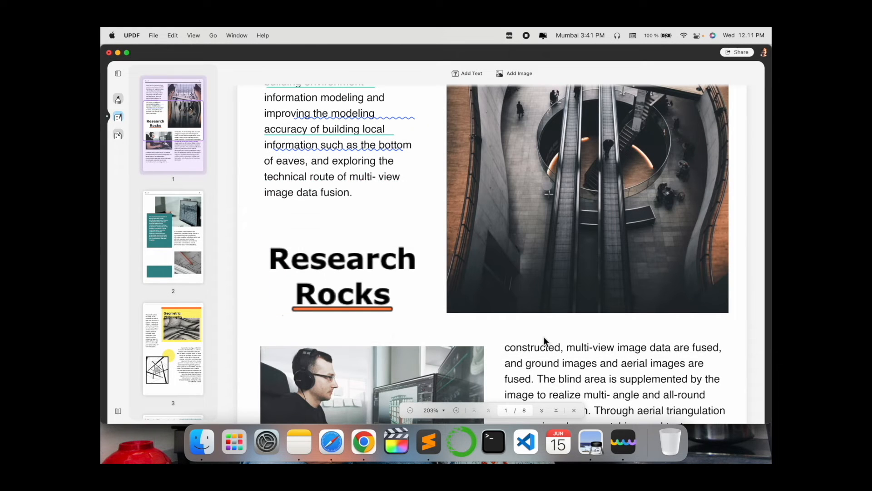
- Replace the large escalator photo on page 1 with the image "ss.png" from the LOGO folder
scroll(543, 334, "down", 5)
left_click(502, 155)
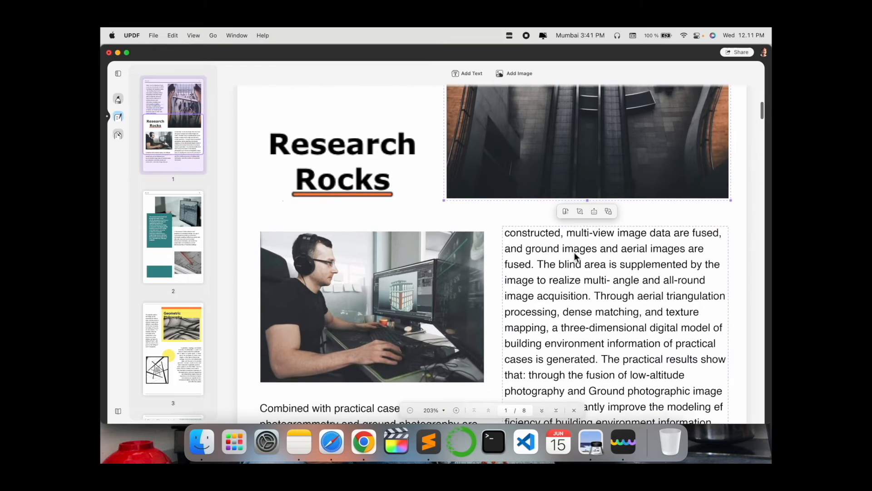
scroll(576, 250, "up", 5)
scroll(576, 251, "down", 3)
scroll(576, 251, "down", 4)
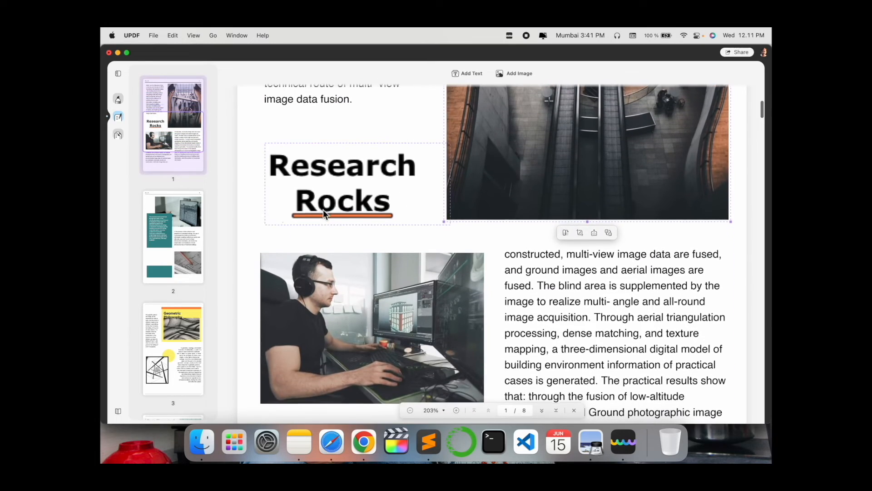
scroll(691, 231, "up", 8)
scroll(692, 232, "up", 3)
right_click(549, 220)
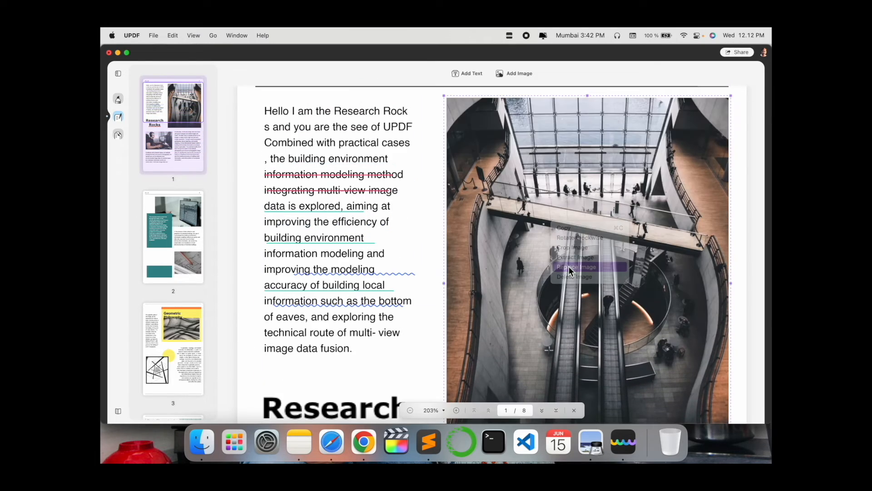
left_click(563, 272)
scroll(471, 266, "down", 3)
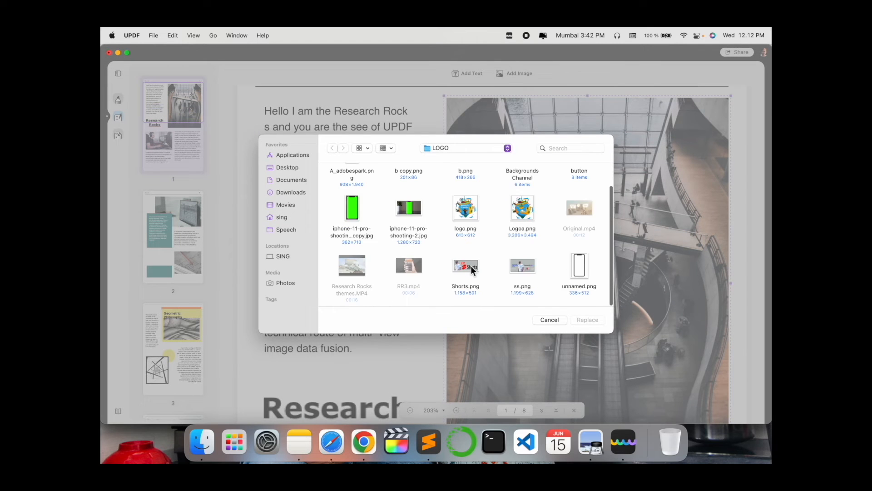
double_click(520, 267)
- Move the new Research Rocks picture up so it sits beside the upper part of the first paragraph
left_click(516, 173)
left_click_drag(540, 283, 543, 215)
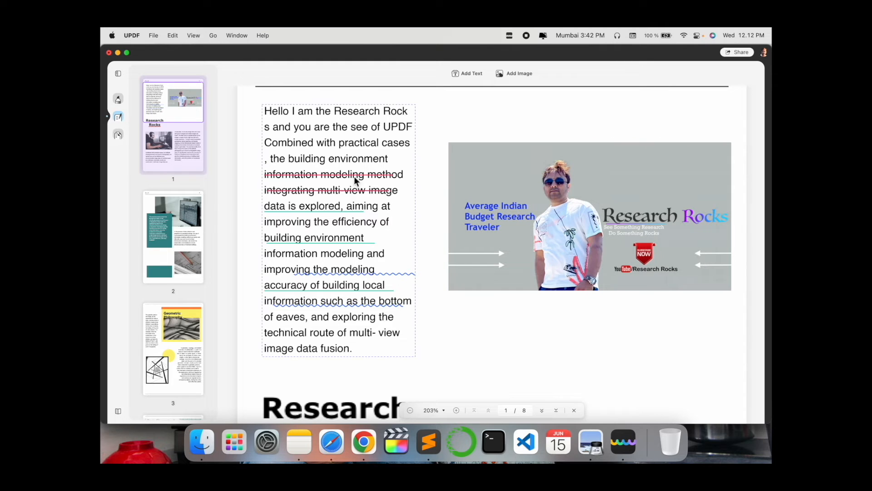
left_click(354, 175)
left_click(506, 312)
- Make the whole paragraph starting "constructed, multi-view image data are fused" bold
scroll(558, 300, "down", 5)
scroll(556, 293, "down", 4)
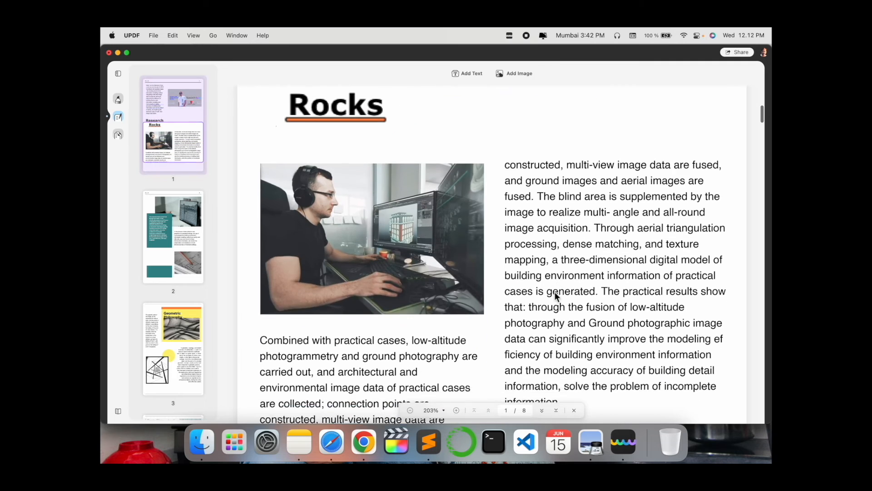
left_click(635, 300)
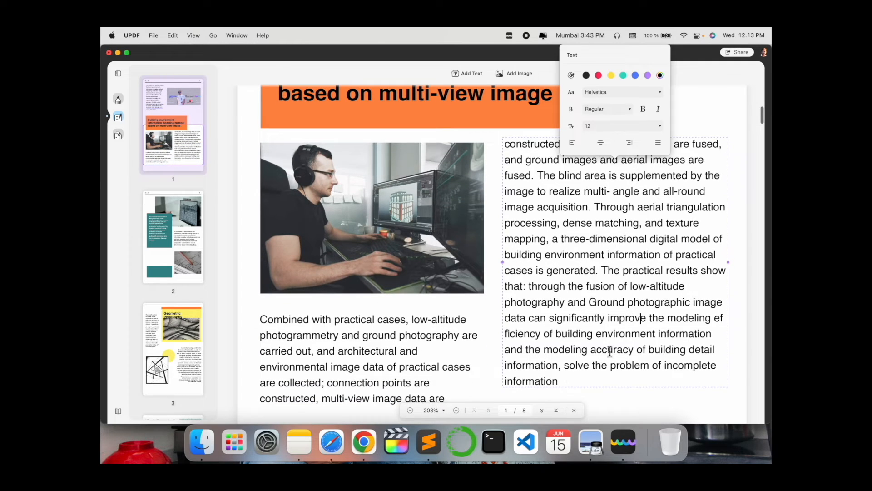
left_click_drag(558, 384, 515, 150)
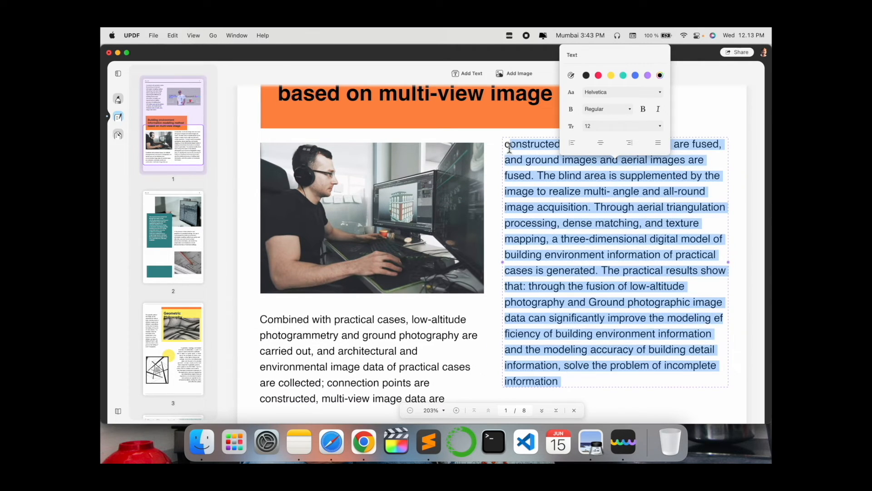
left_click(646, 109)
left_click(626, 110)
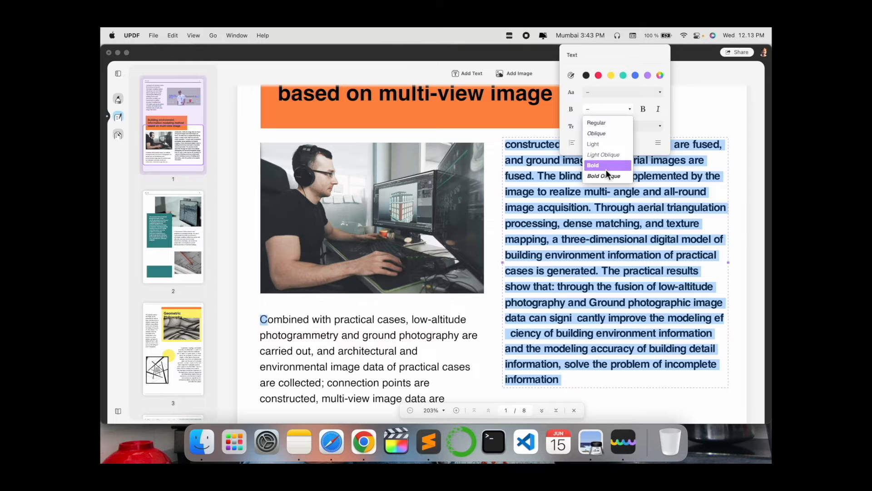
left_click(608, 127)
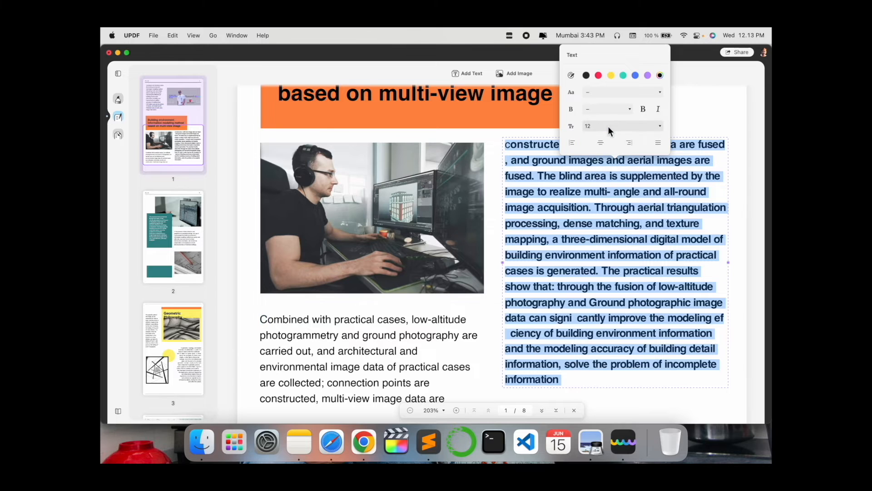
- Try font size 18 on the bold paragraph, and set it to 14 instead
left_click(661, 126)
left_click(609, 184)
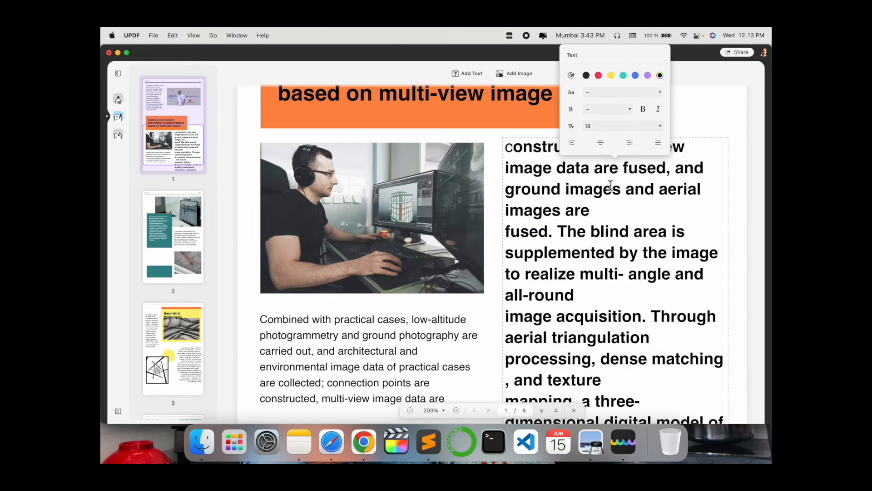
left_click(660, 126)
left_click(611, 176)
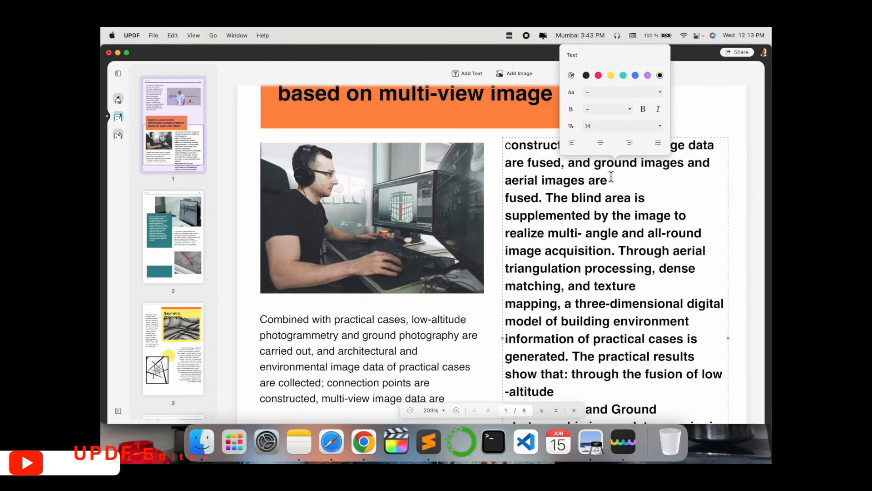
- Replace the photo of the man at the computer with the image "b.png" from the LOGO folder
right_click(393, 214)
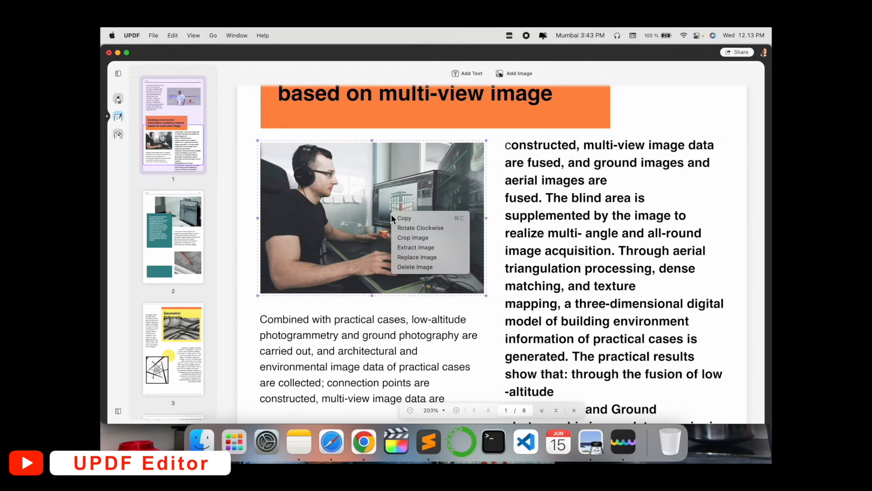
left_click(426, 258)
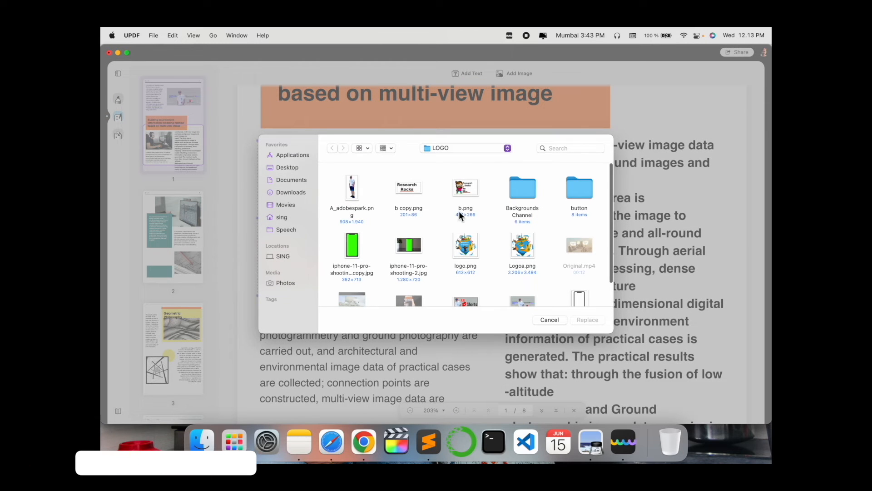
double_click(462, 191)
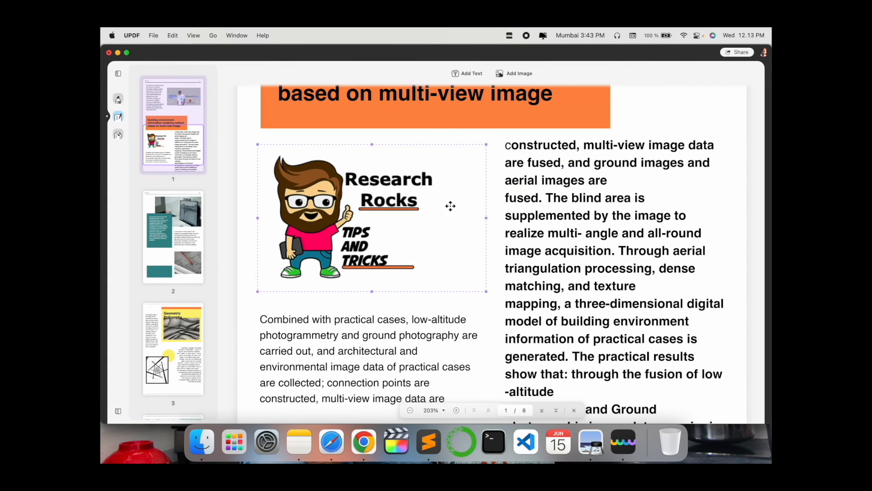
left_click(441, 342)
- Select the text blocks beside and below the new cartoon image, and switch the document to page management mode
left_click(589, 250)
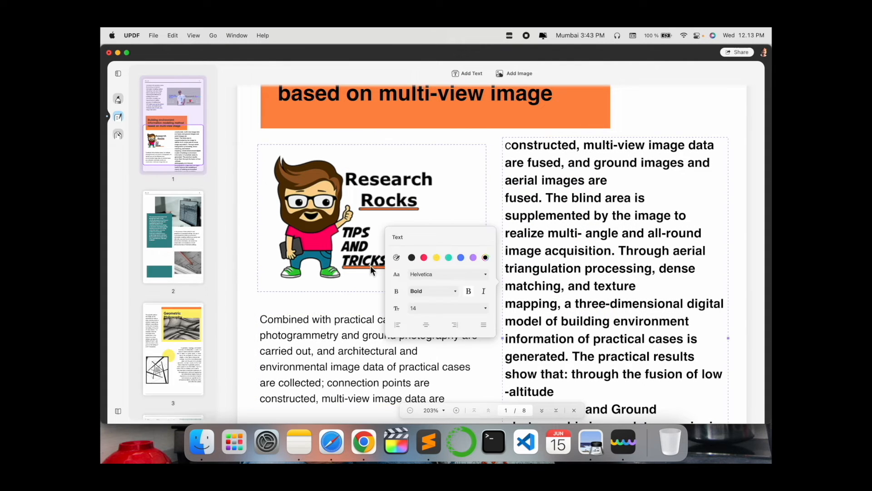
left_click(322, 354)
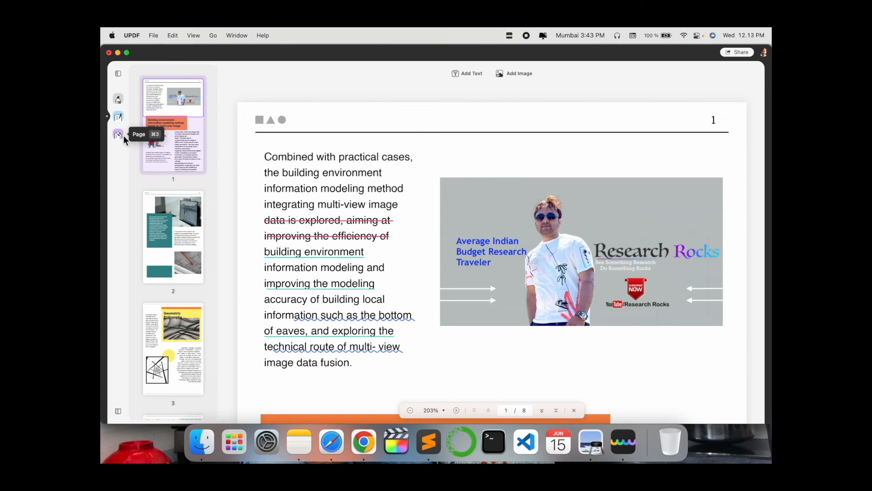
left_click(121, 135)
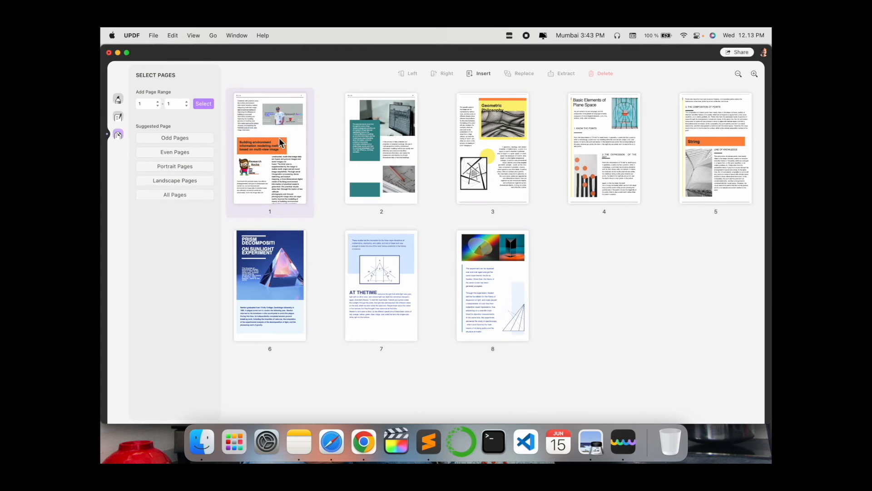
- Move the last page, with the rainbow prism images, to position 2 and save the document
left_click_drag(256, 141, 617, 290)
left_click_drag(500, 314, 275, 182)
left_click_drag(499, 302, 368, 185)
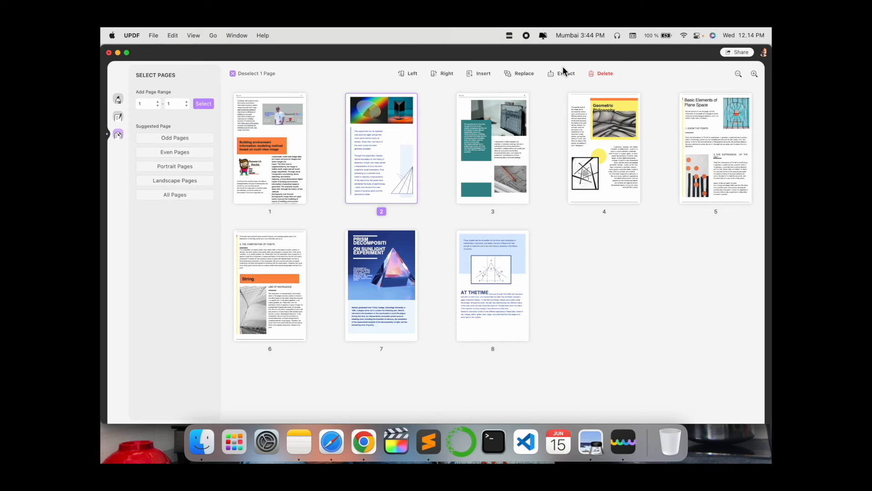
left_click(153, 36)
left_click(165, 119)
- Delete the teal-block page and the Geometric Philosophy, Basic Elements of Plane Space, String and AT THETIME pages
left_click(484, 125)
right_click(488, 123)
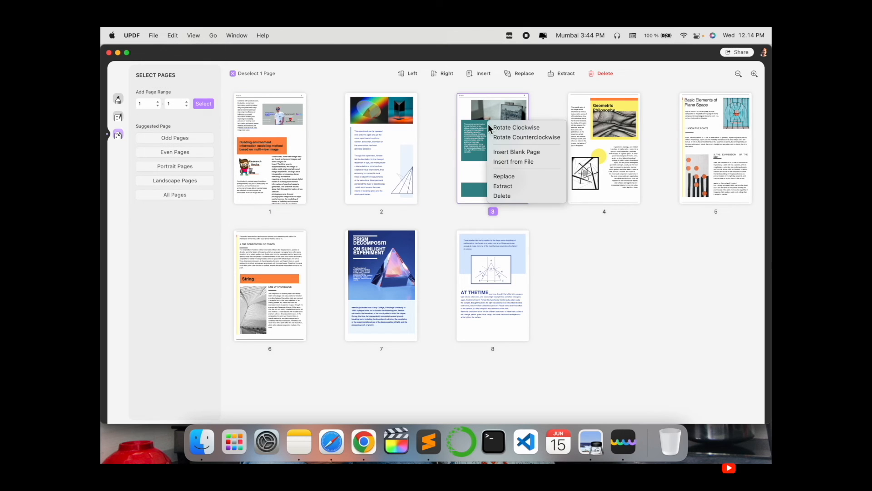
left_click(521, 198)
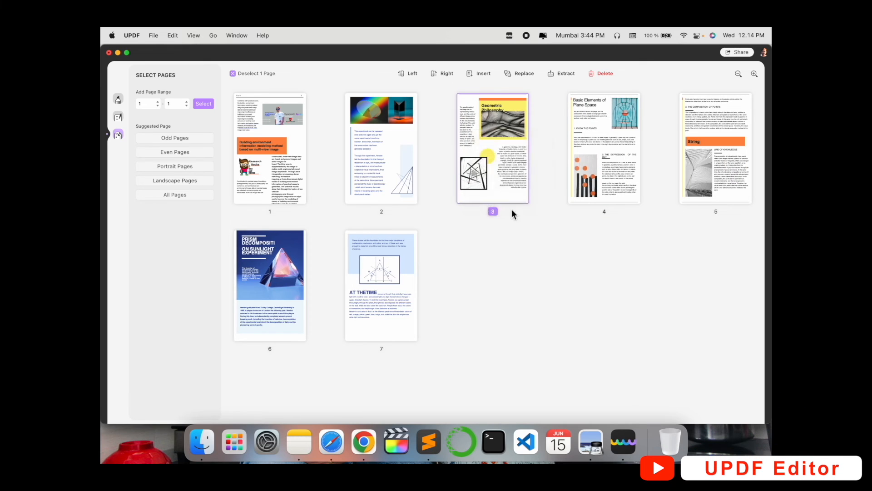
left_click_drag(651, 223, 449, 89)
right_click(491, 139)
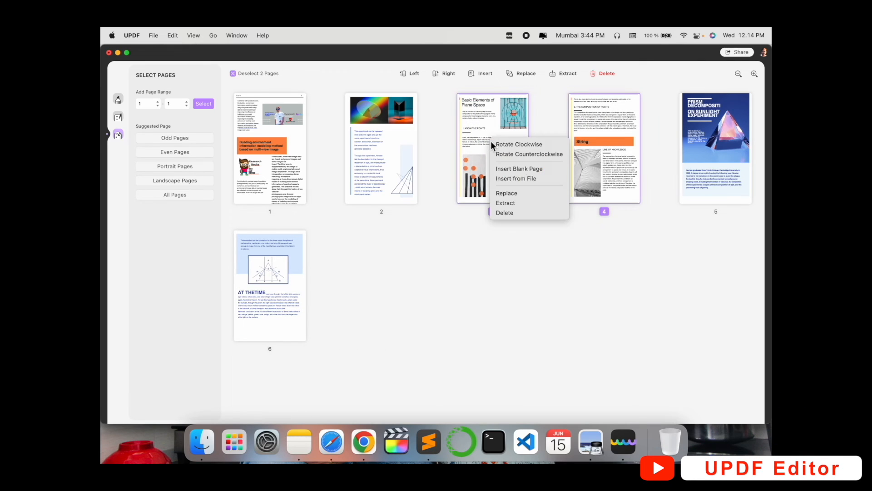
left_click(528, 212)
right_click(582, 152)
left_click(620, 228)
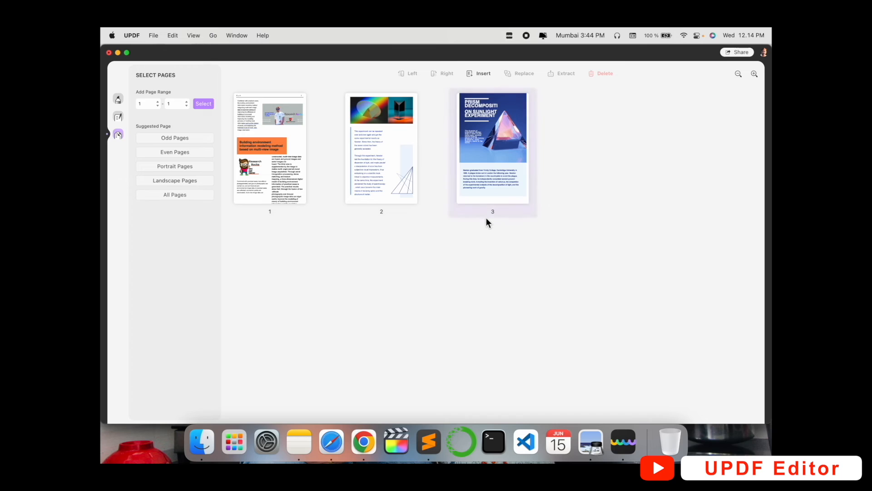
- Move the blue prism sunlight experiment page to position 2 and save the document
left_click_drag(492, 162, 372, 162)
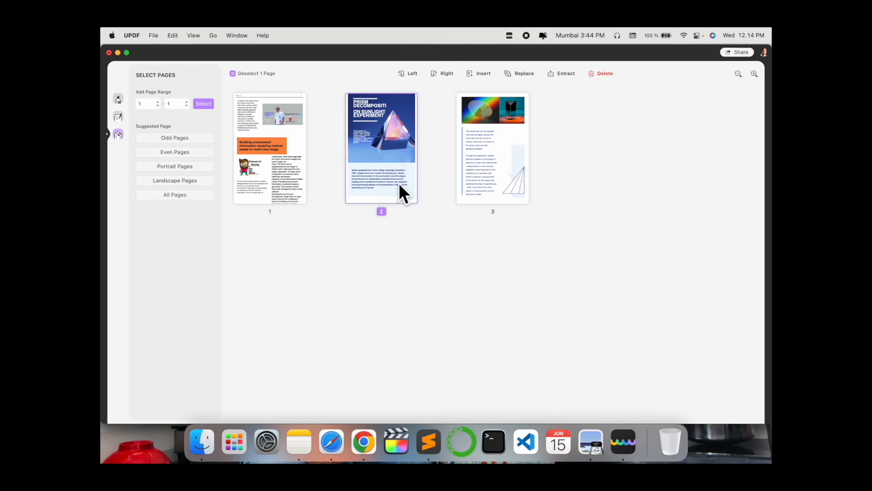
left_click(154, 36)
left_click(161, 129)
- Close the document, reopen the saved PDF from the recent files and enlarge its window to fill the screen
left_click(110, 54)
left_click(302, 281)
scroll(301, 303, "up", 3)
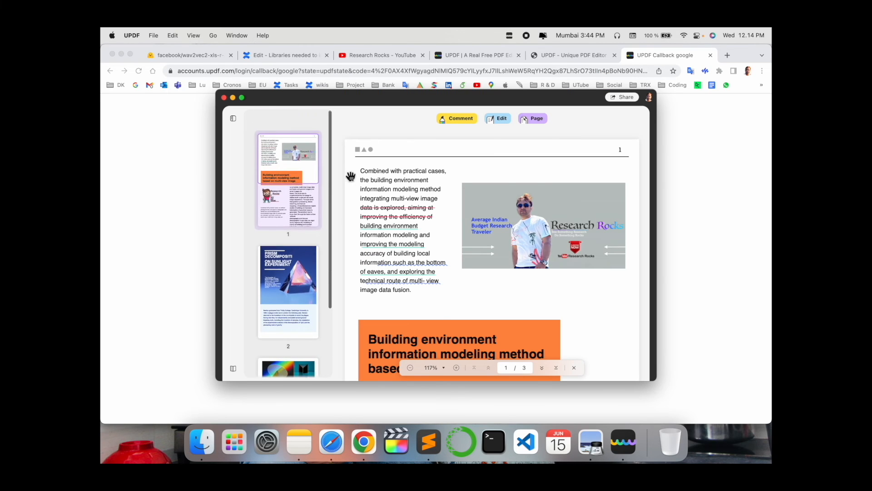
double_click(395, 97)
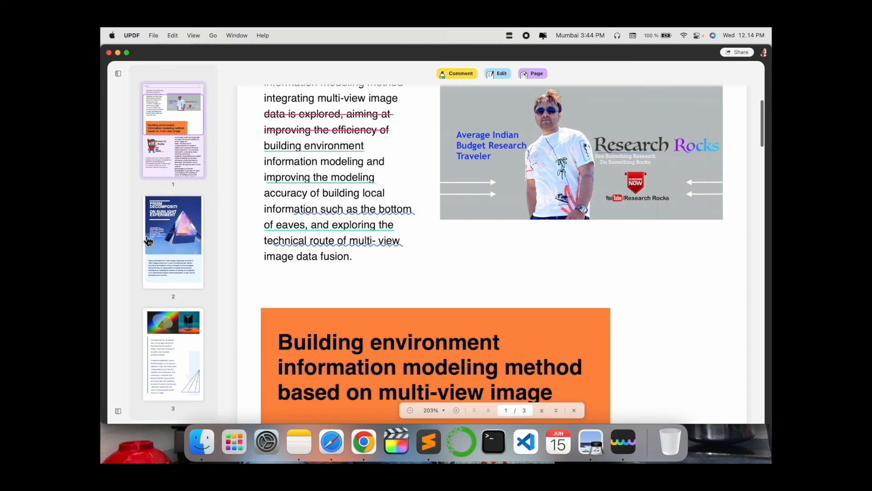